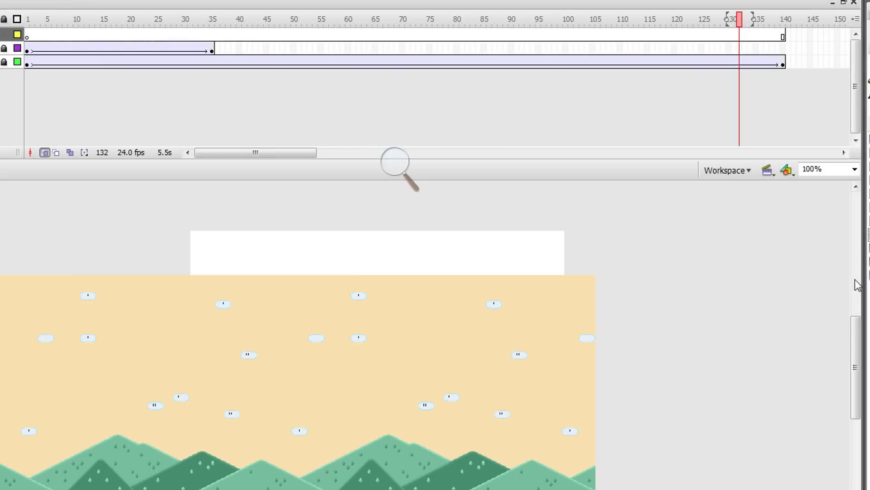
Return to frame 1 and unlock the purple and green background layers, keeping their artwork displayed in full rather than as outlines
left_click(27, 62)
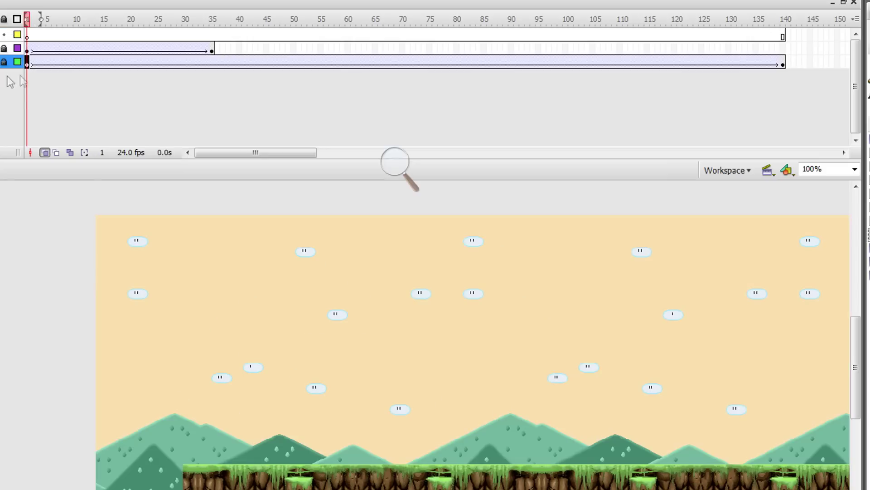
left_click(17, 61)
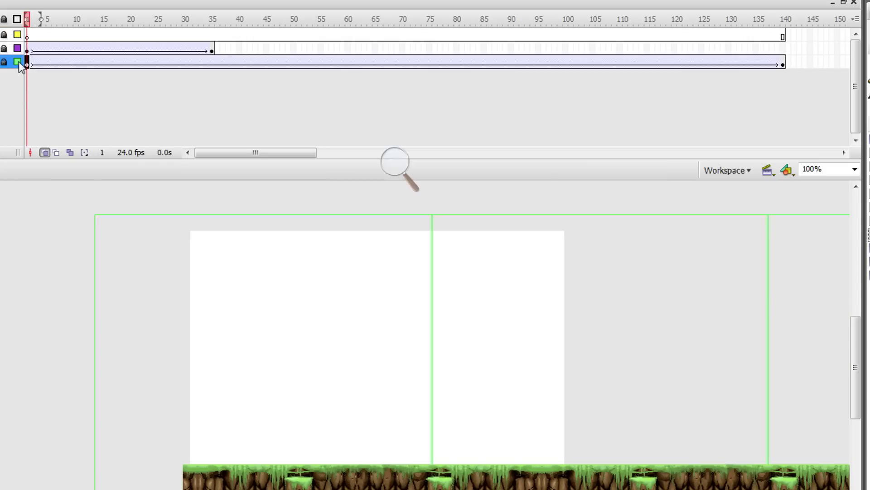
left_click(17, 61)
left_click(4, 62)
left_click(4, 48)
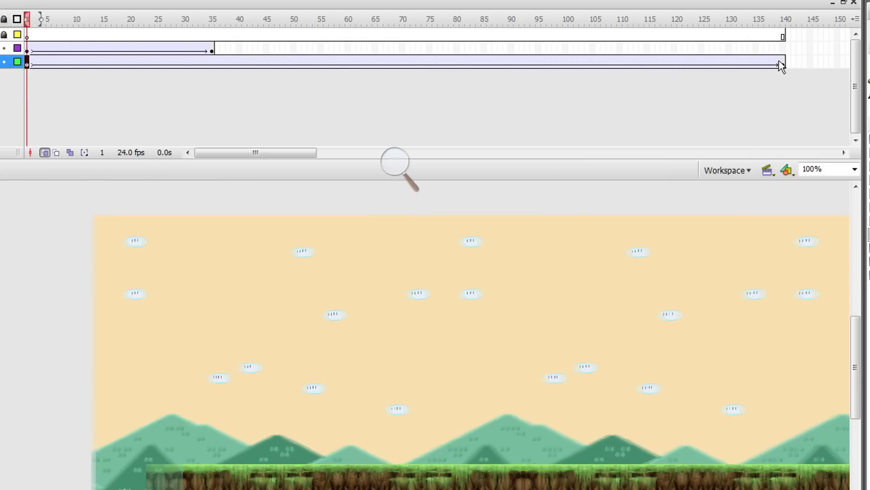
Remove all frames after frame 1 from the purple and green background layers
left_click_drag(779, 61, 30, 48)
right_click(32, 46)
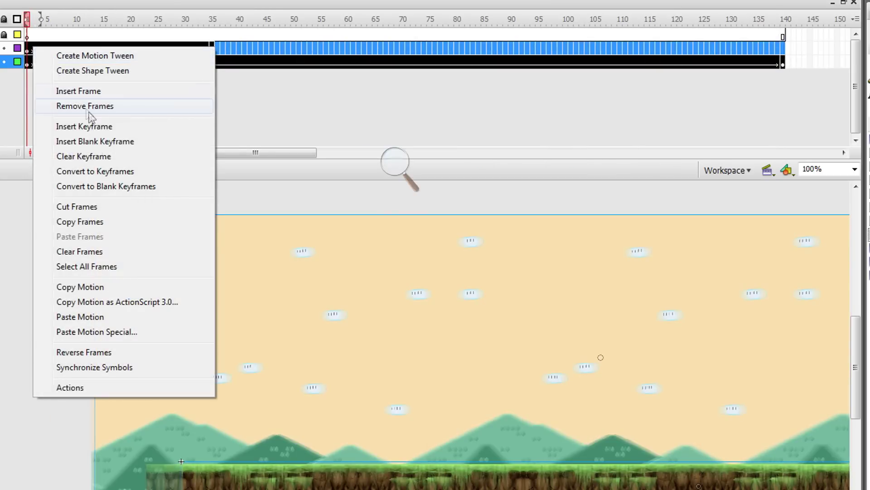
left_click(124, 90)
left_click(245, 62)
left_click_drag(787, 62, 35, 50)
right_click(35, 51)
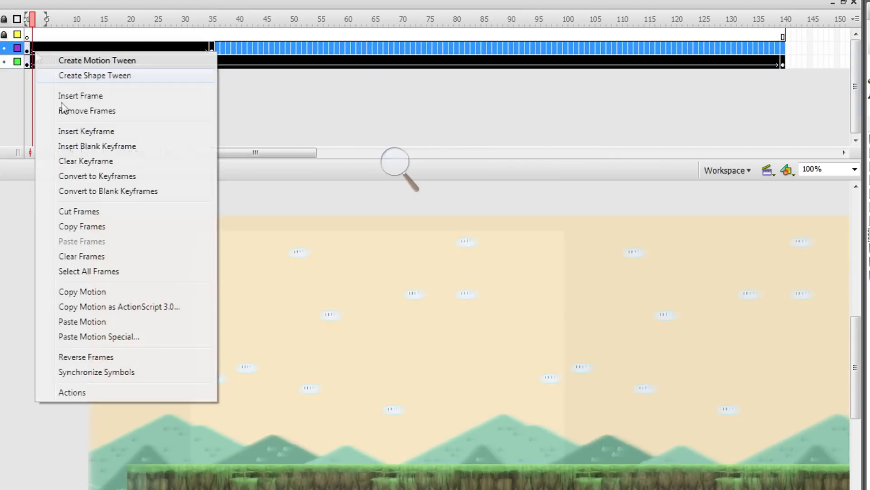
left_click(76, 112)
left_click(29, 61)
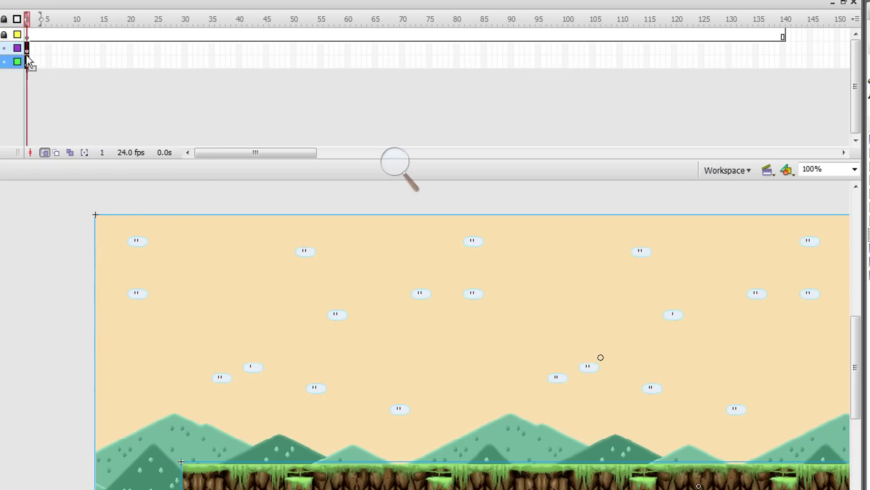
right_click(28, 61)
left_click(42, 64)
Remove the frames after frame 1, up to frame 140, from the yellow layer
left_click_drag(34, 38, 785, 37)
right_click(784, 37)
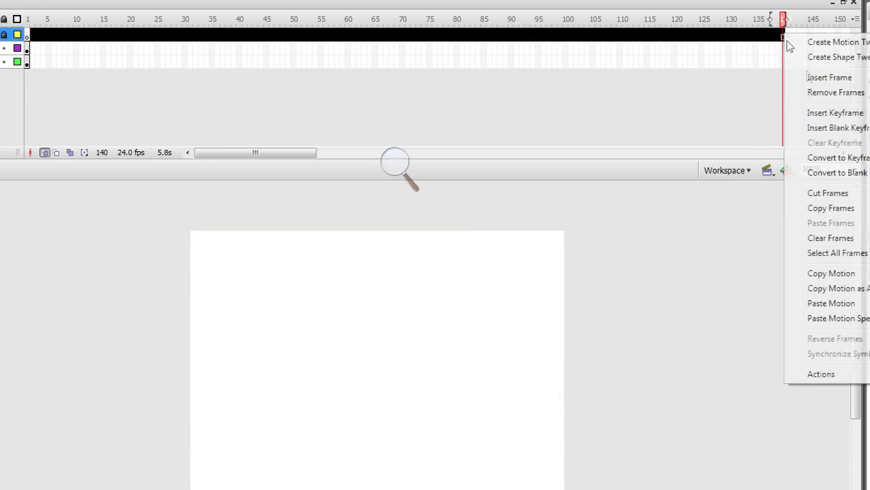
left_click(812, 93)
Lock the purple and green background layers, and unlock the yellow layer for editing at frame 1
left_click(3, 62)
left_click(4, 48)
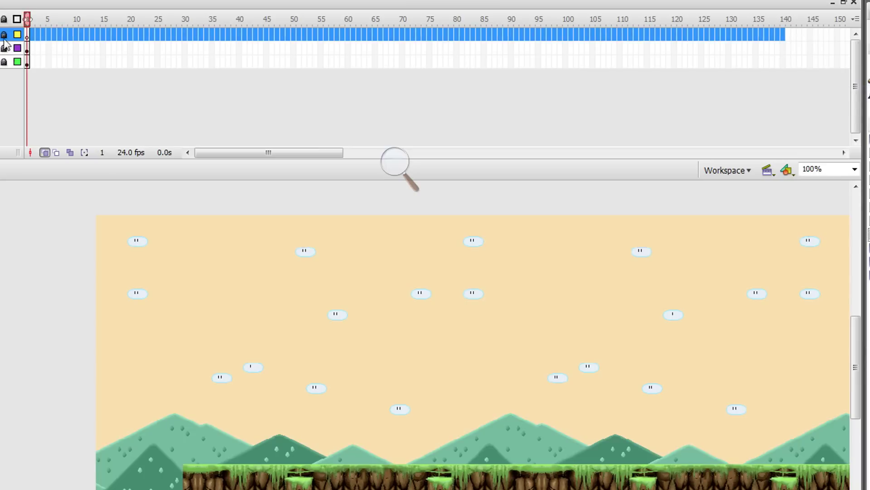
left_click(3, 34)
left_click(27, 35)
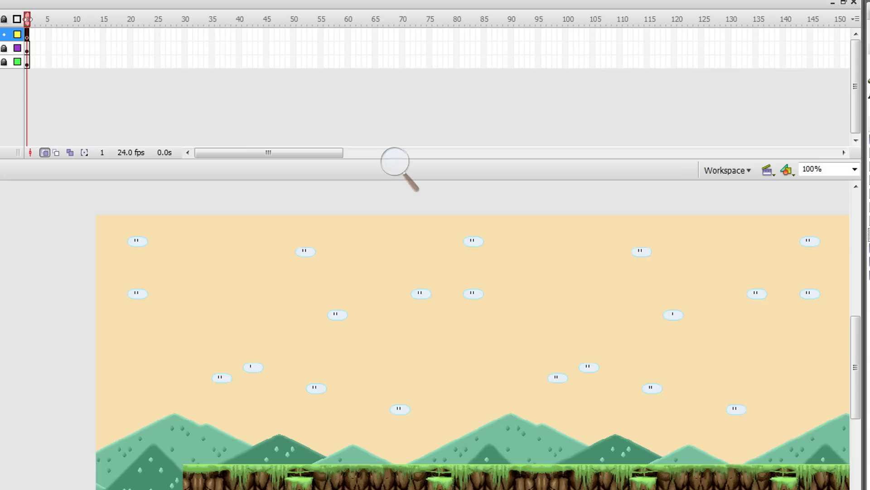
Switch to Fireworks and copy the second-to-last sandbag sprite in the Recovering row
key("alt+Tab")
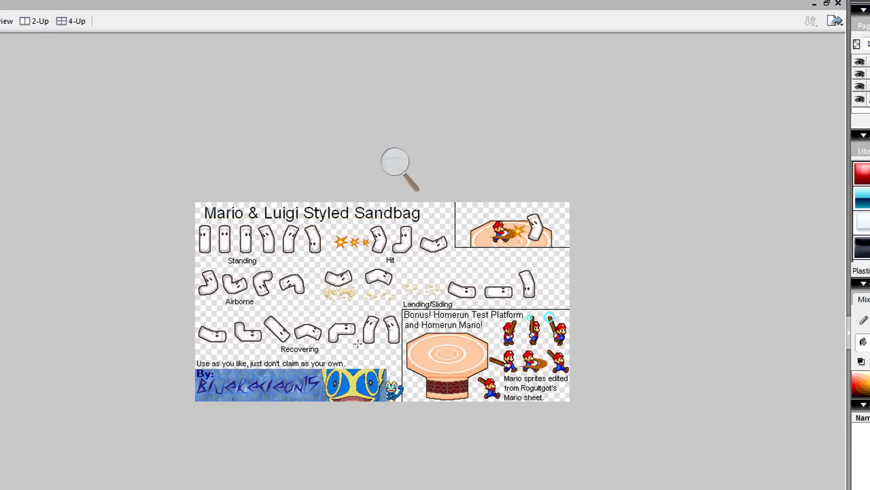
left_click_drag(375, 324, 382, 312)
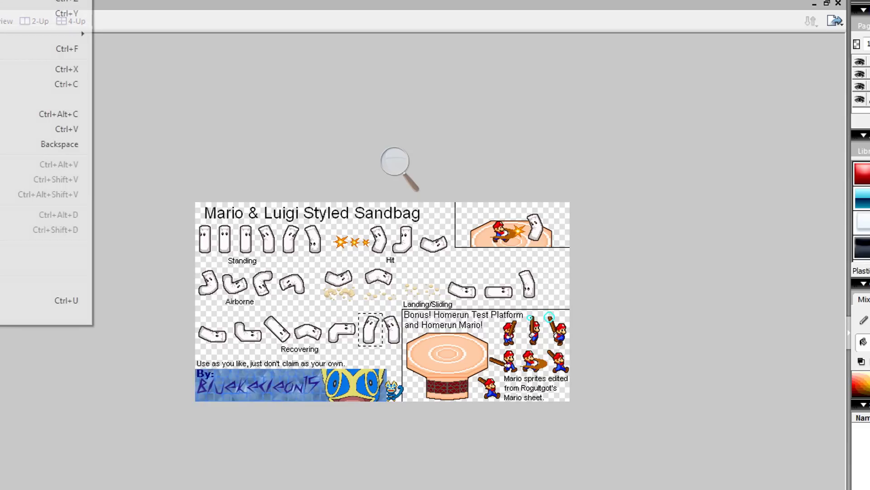
key("ctrl+c")
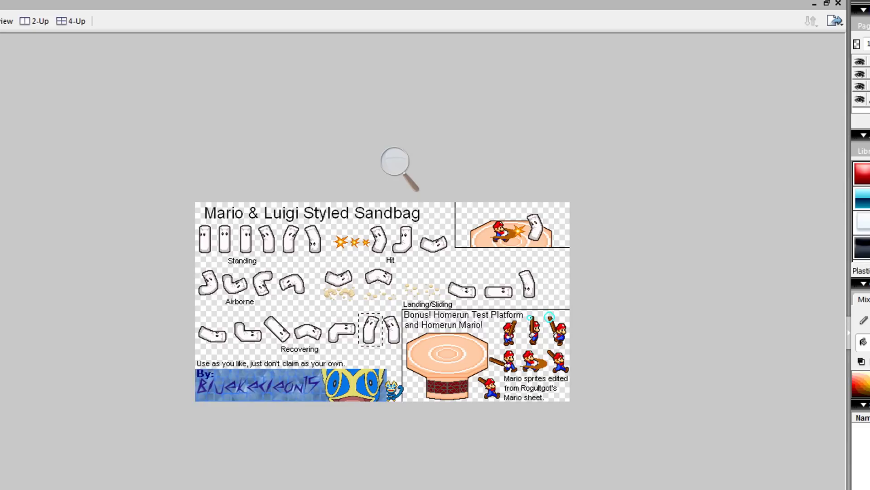
Switch back to Flash and paste the sandbag sprite onto the yellow layer as a single flattened bitmap
key("alt+Tab")
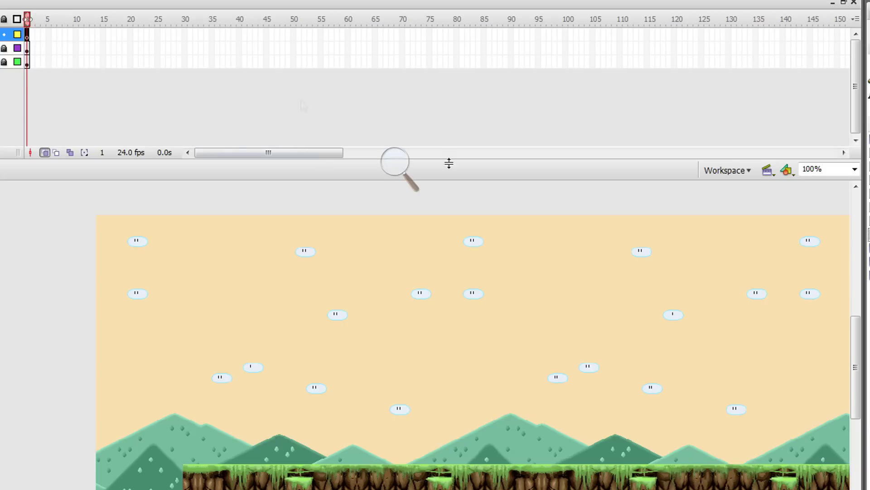
right_click(277, 439)
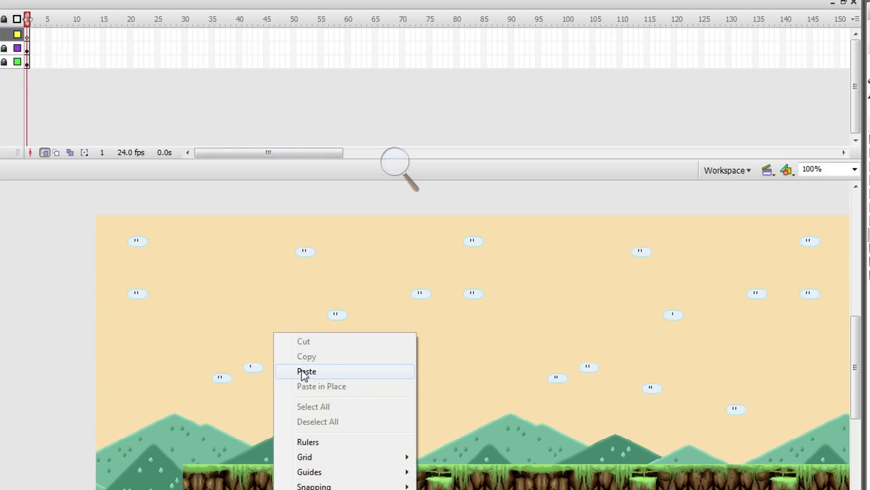
left_click(306, 372)
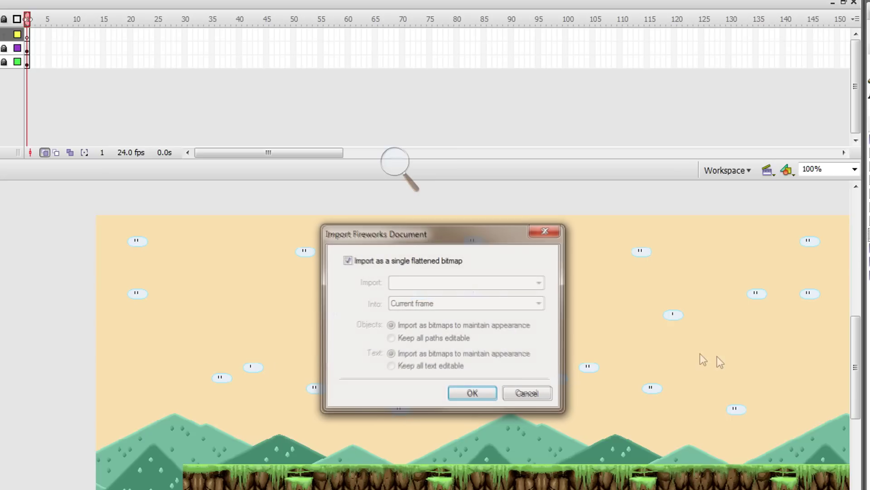
left_click(475, 393)
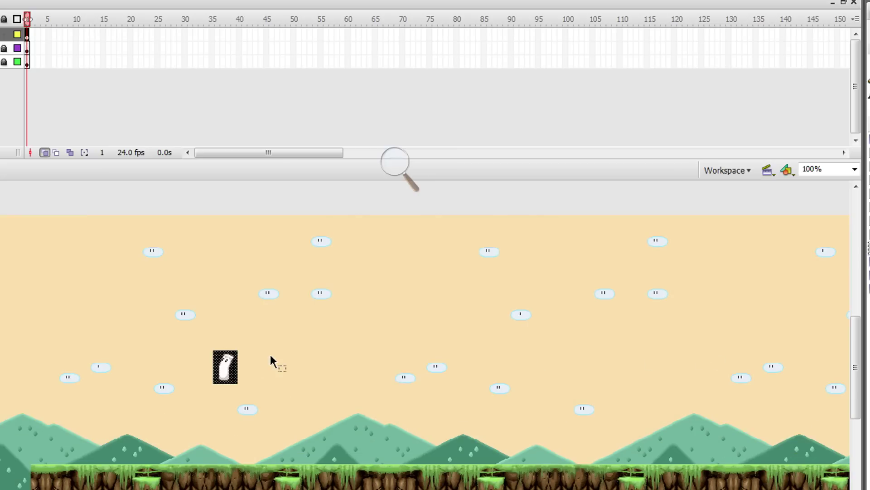
Remove the empty background area around the pasted sandbag sprite
left_click(49, 213)
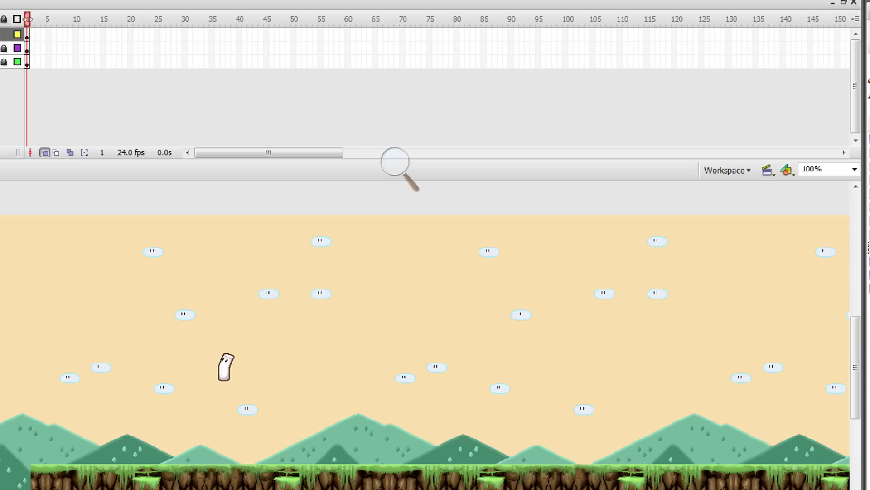
left_click(234, 368)
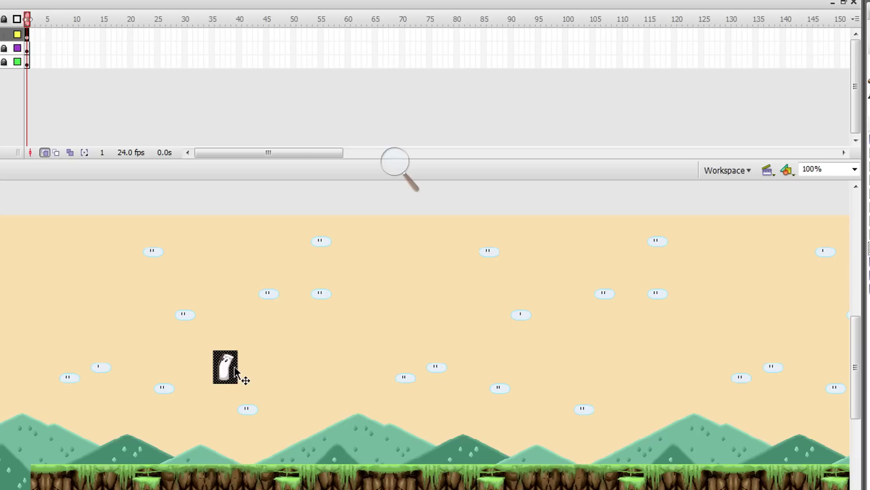
key("l")
left_click(236, 363)
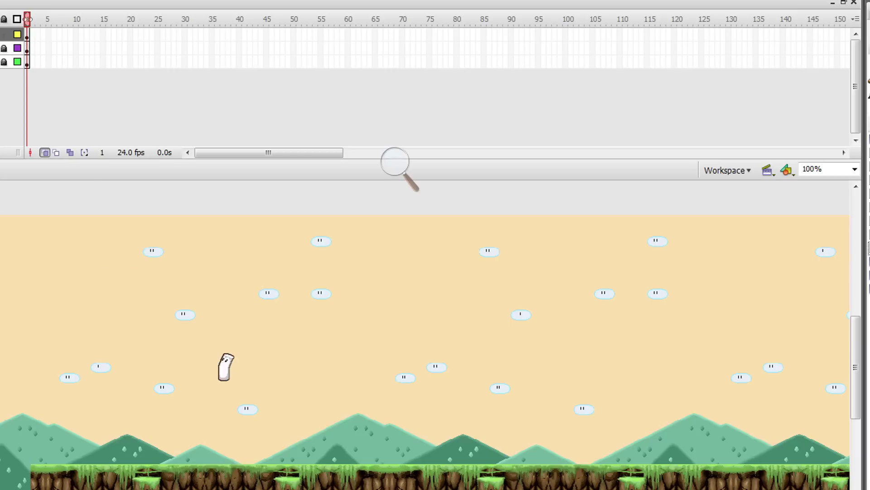
Select the whole sandbag sprite and scale it to 200%
left_click_drag(196, 338, 333, 450)
key("alt+m")
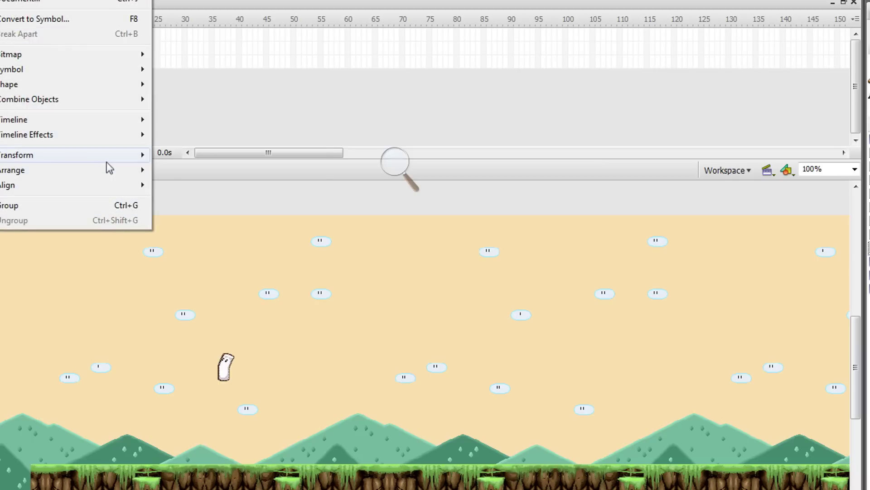
mouse_move(107, 161)
left_click(206, 230)
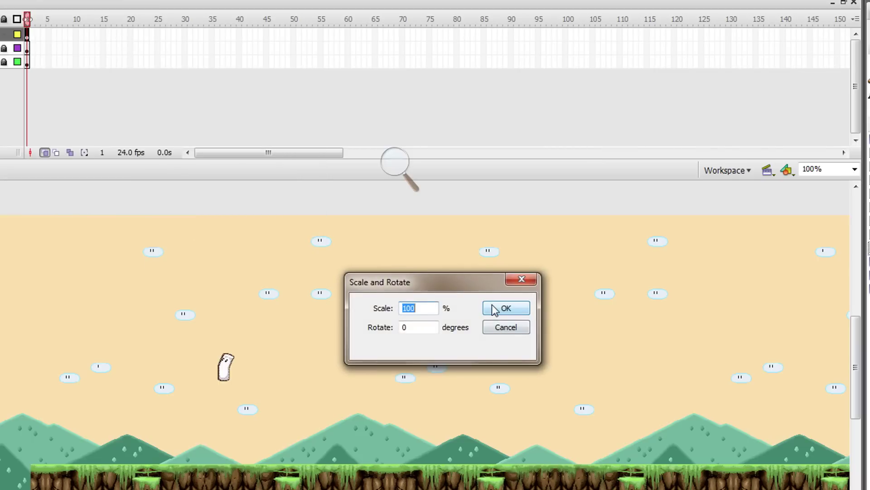
type("200")
left_click(494, 308)
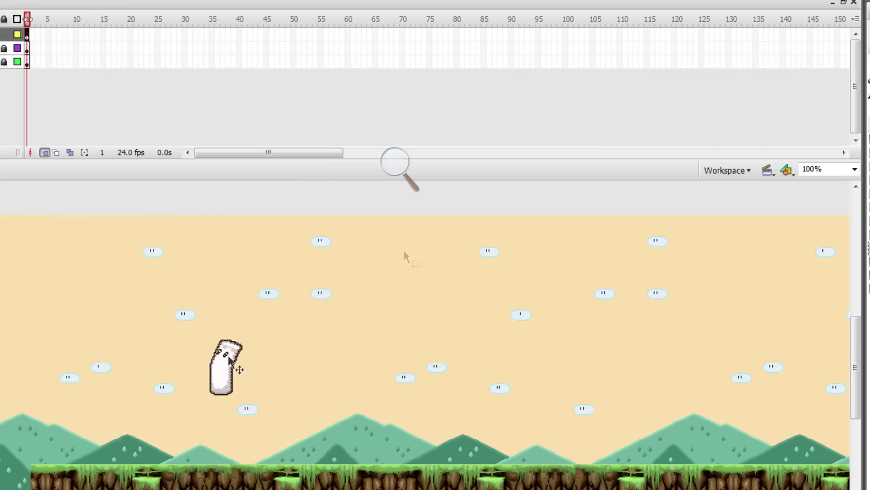
Cut the enlarged sandbag from the yellow layer and add a new layer above it
right_click(217, 366)
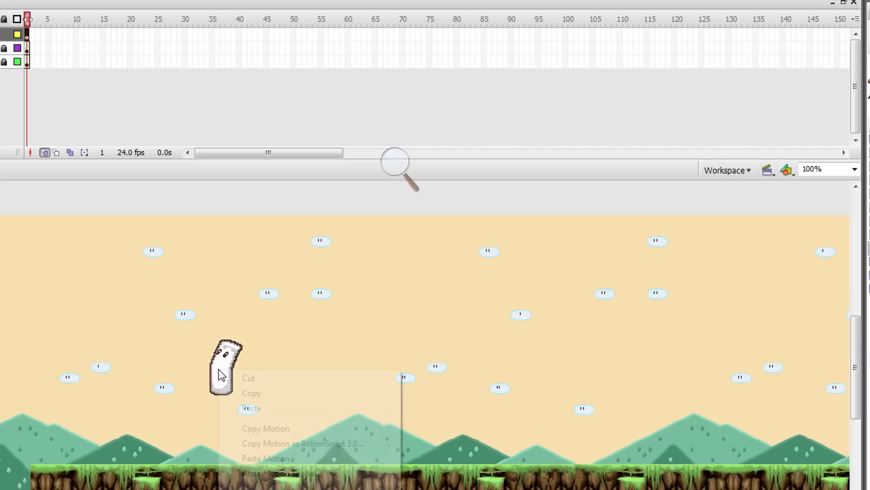
left_click(249, 376)
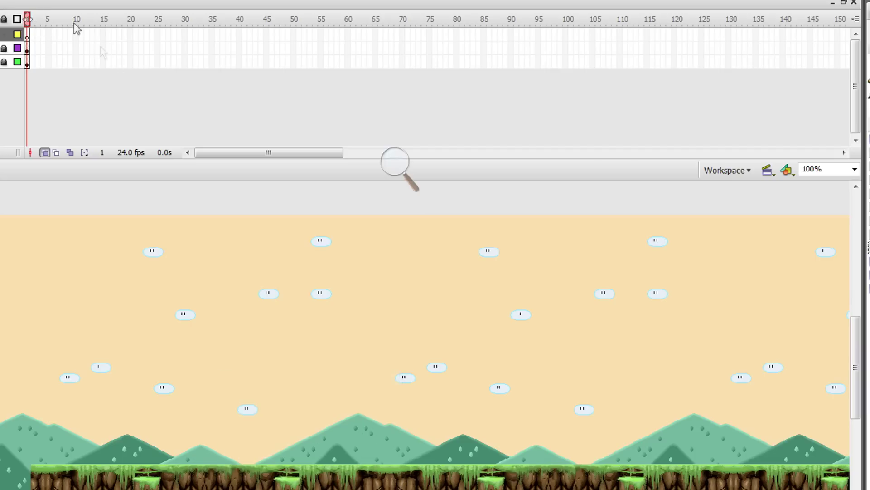
left_click(11, 35)
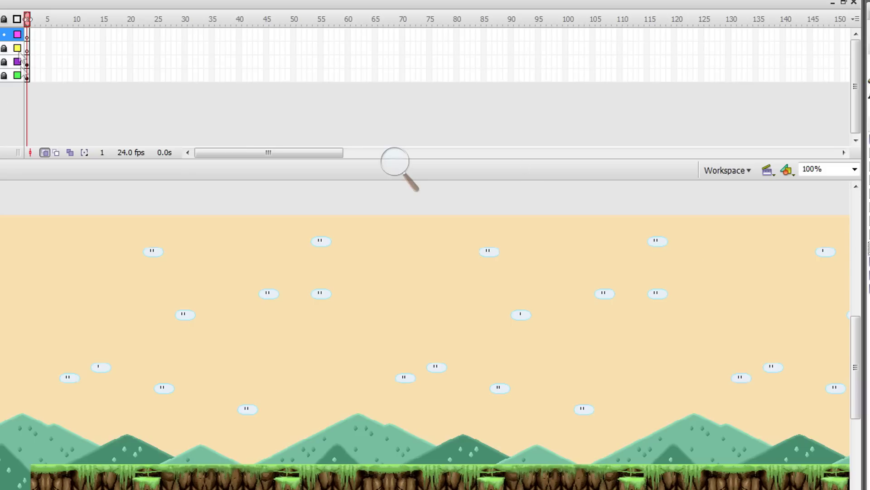
Unlock the yellow layer, lock the new pink layer, and place the Kenshiro punch symbol from the library near the ground's start
left_click(4, 48)
left_click(26, 48)
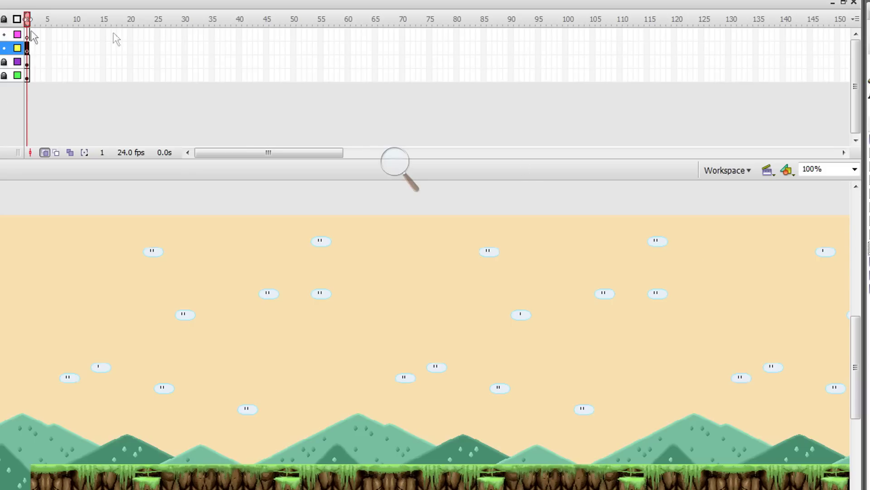
left_click(4, 34)
left_click_drag(869, 261, 124, 446)
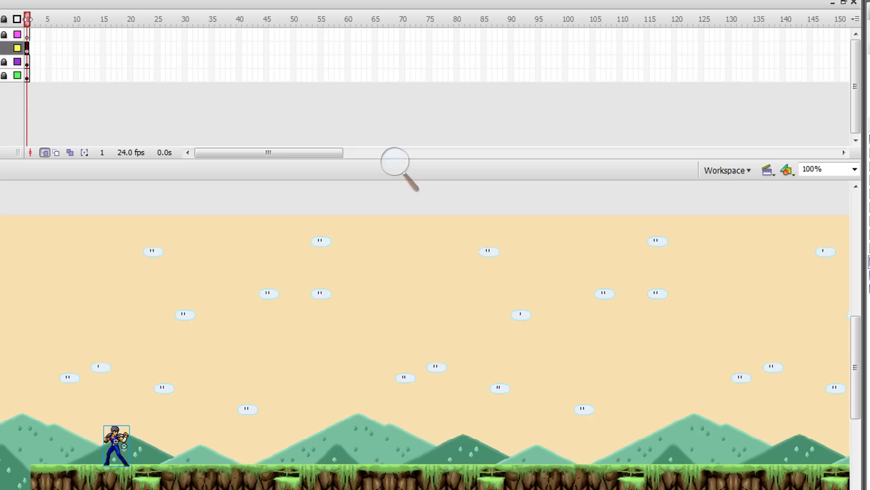
Scale the Kenshiro symbol to twice its size and stand it on the grass
key("alt+m")
mouse_move(59, 155)
left_click(317, 231)
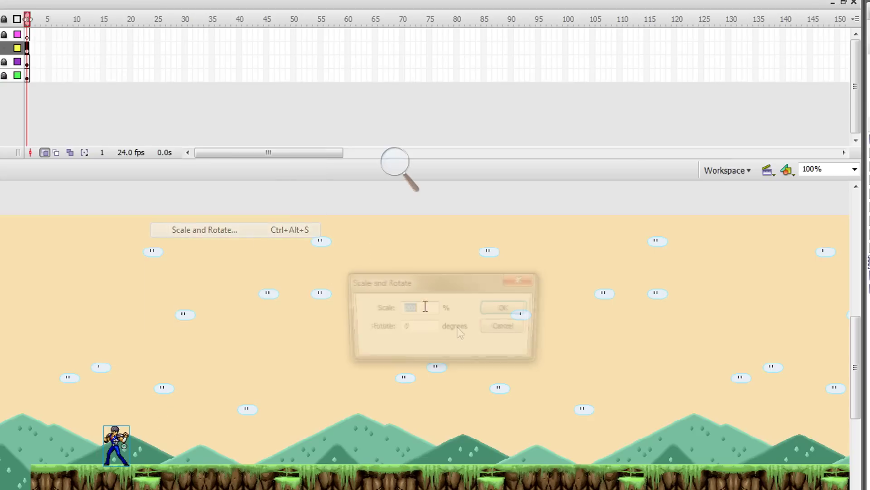
left_click(486, 314)
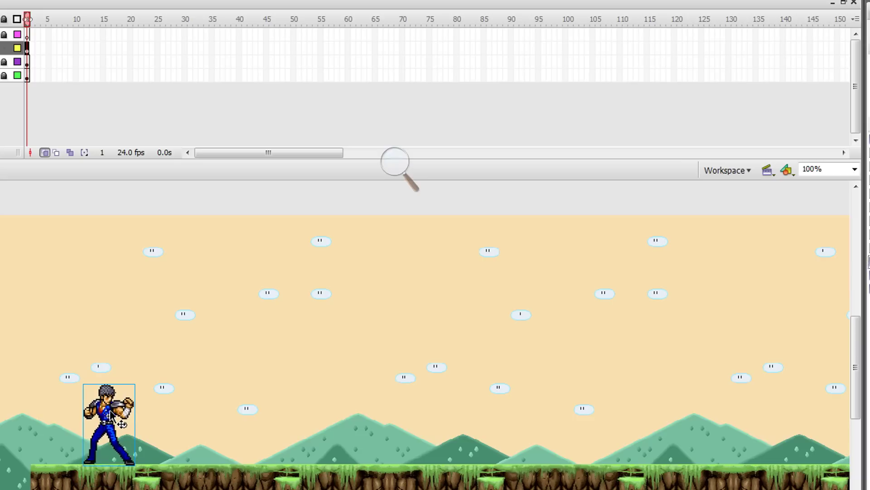
left_click(133, 309)
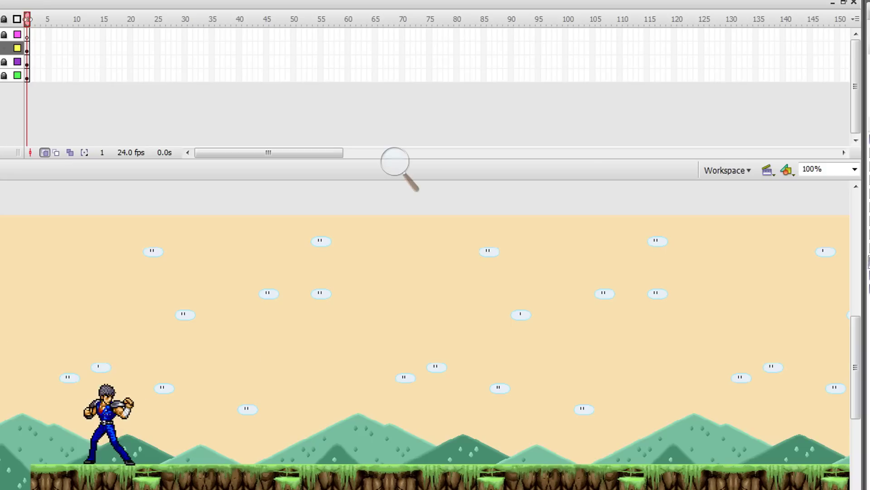
Zoom in to 400% and examine the punch poses on frames 4 and 5 inside the Kenshiro punch symbol
key("ctrl+equal")
key("ctrl+equal")
scroll(210, 337, "down", 5)
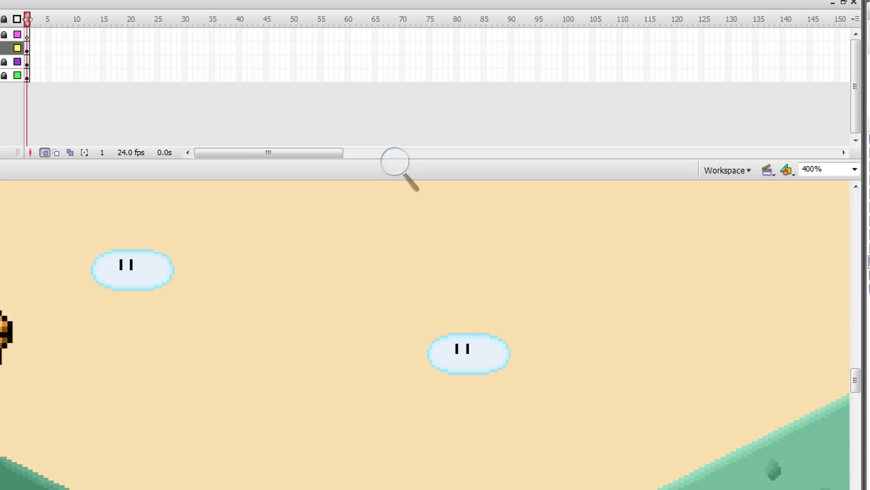
scroll(424, 335, "left", 8)
scroll(425, 335, "down", 2)
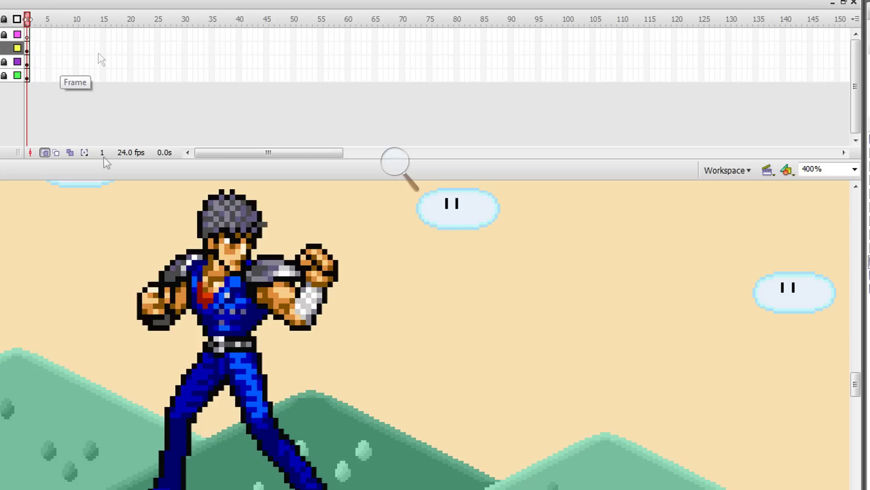
double_click(235, 315)
left_click(44, 34)
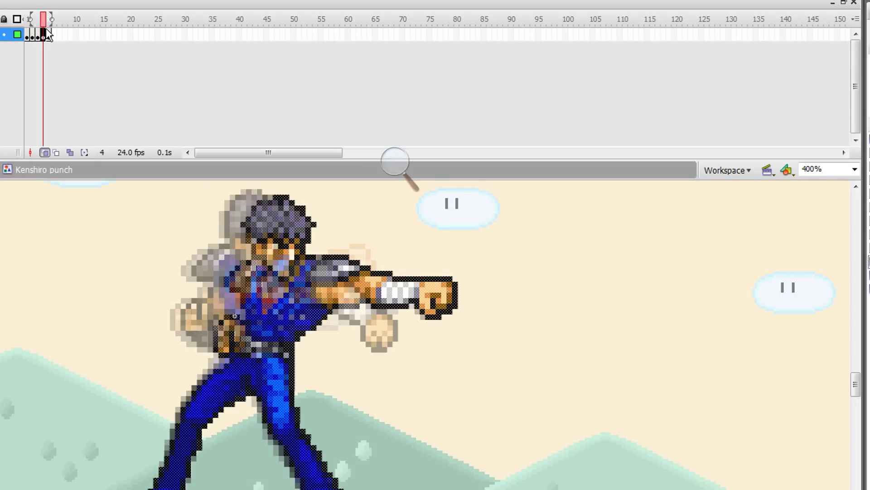
left_click(49, 34)
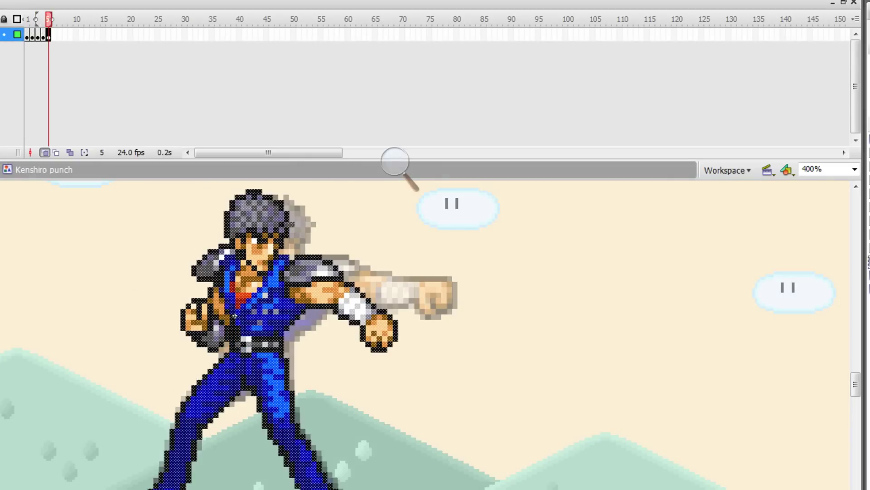
key("ctrl+e")
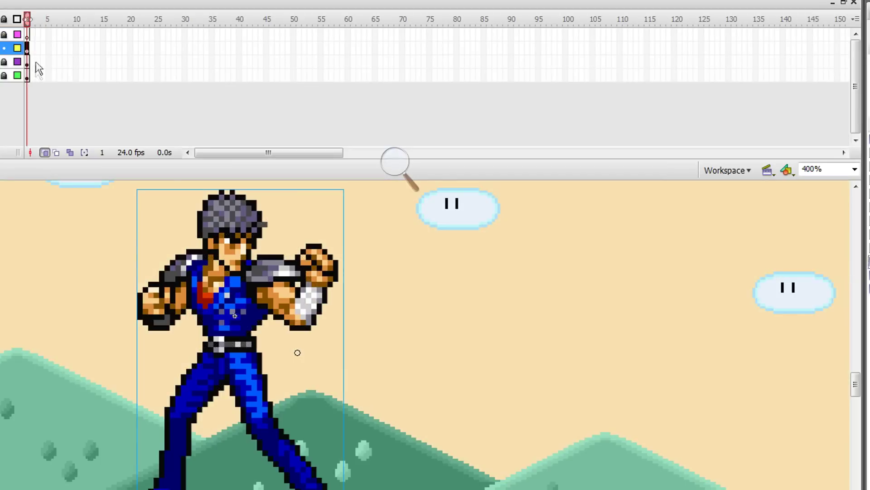
Extend all four layers with frames up to frame 5 and preview the punch on the timeline
left_click_drag(48, 34, 50, 73)
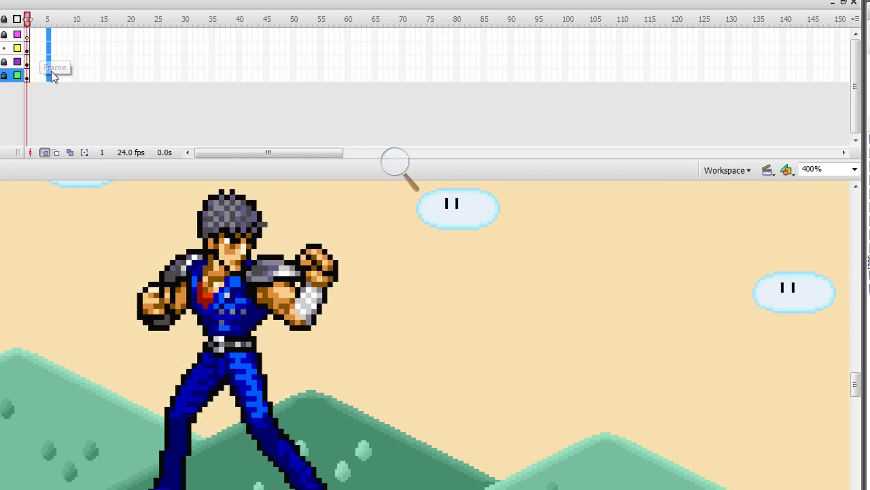
key("F5")
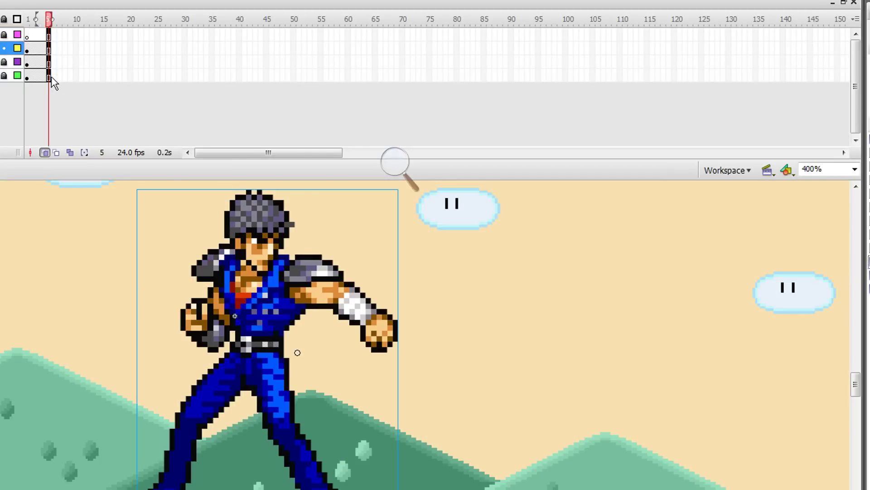
left_click(30, 50)
left_click_drag(28, 46, 26, 44)
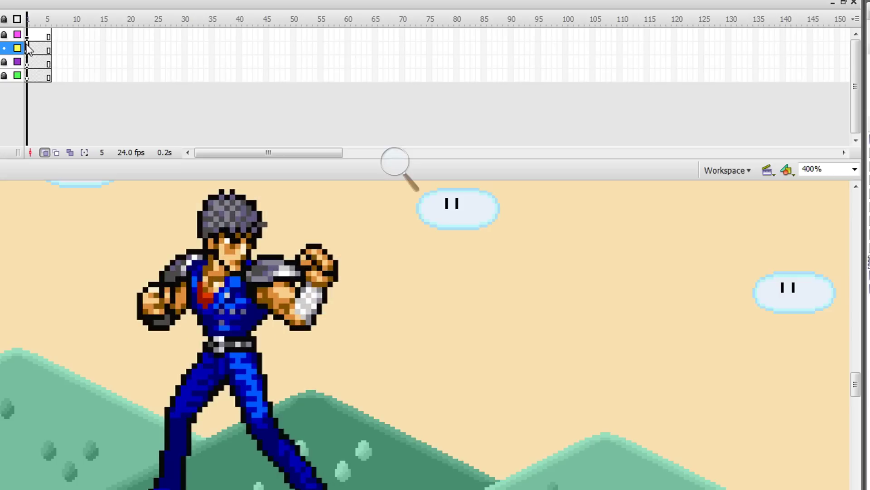
mouse_move(27, 44)
left_mouse_down()
mouse_move(49, 45)
mouse_move(28, 46)
left_mouse_up()
Review all the frames inside the Kenshiro punch symbol and return to the main scene
double_click(218, 256)
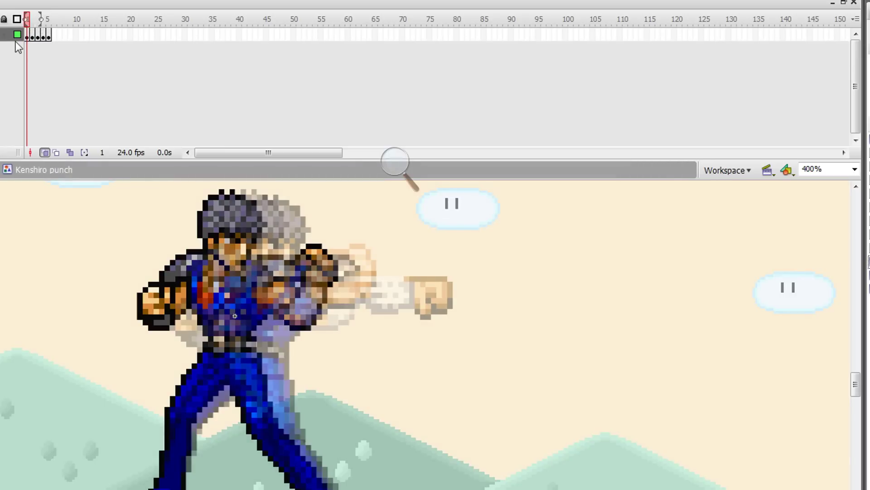
left_click_drag(29, 34, 48, 34)
key("ctrl+e")
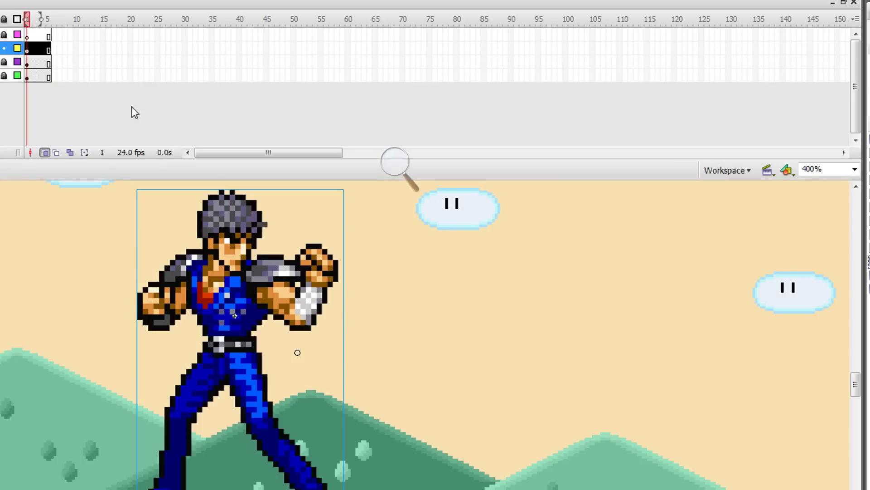
Test the movie, zoom in on Kenshiro punching on the grass, and close the preview
key("ctrl+Return")
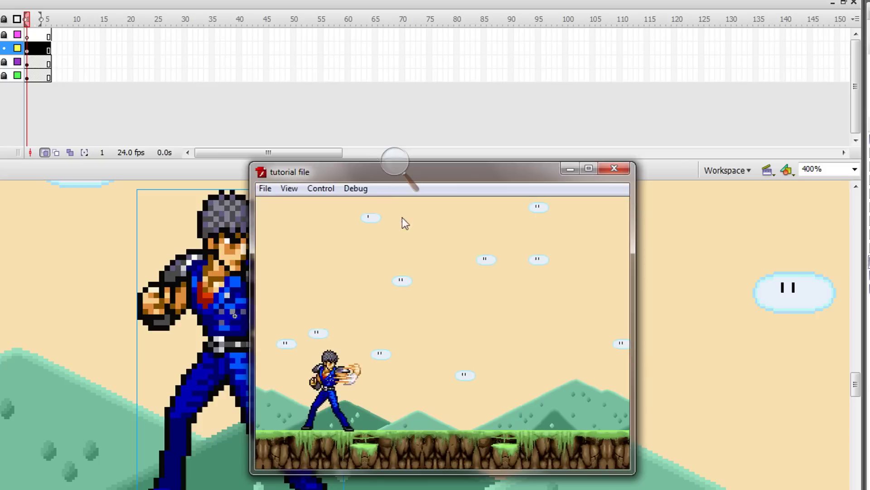
right_click(352, 351)
left_click(378, 359)
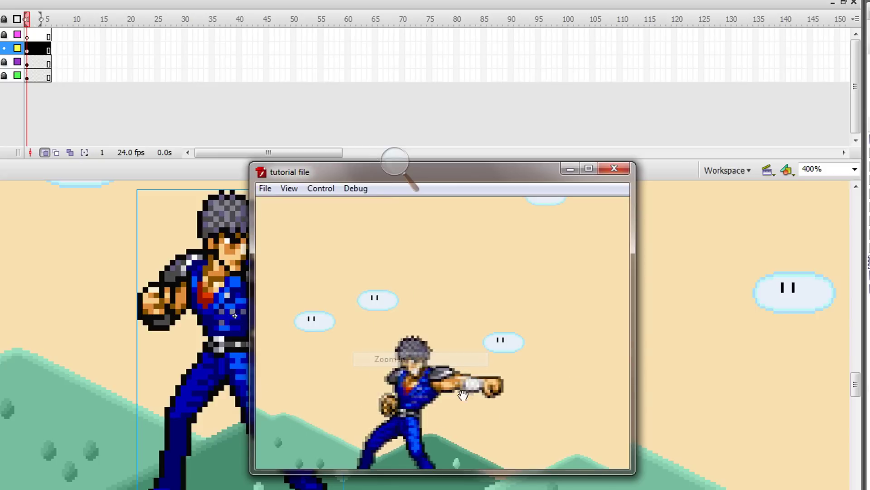
left_click_drag(531, 387, 470, 317)
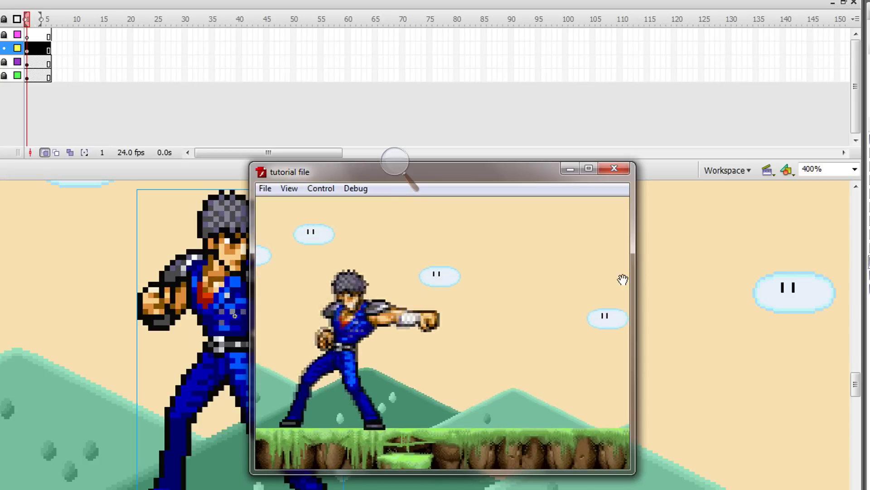
left_click(624, 171)
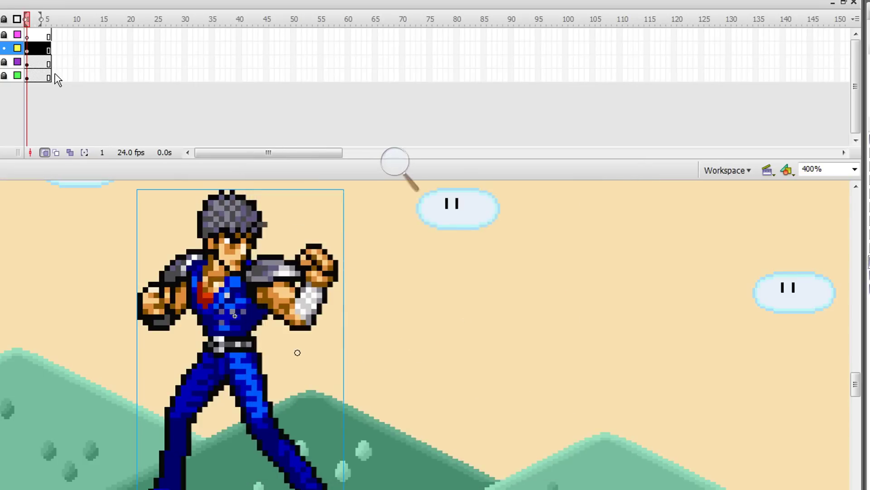
Lock the yellow layer, unlock the pink layer, and insert a blank keyframe at its frame 3
left_click(49, 76)
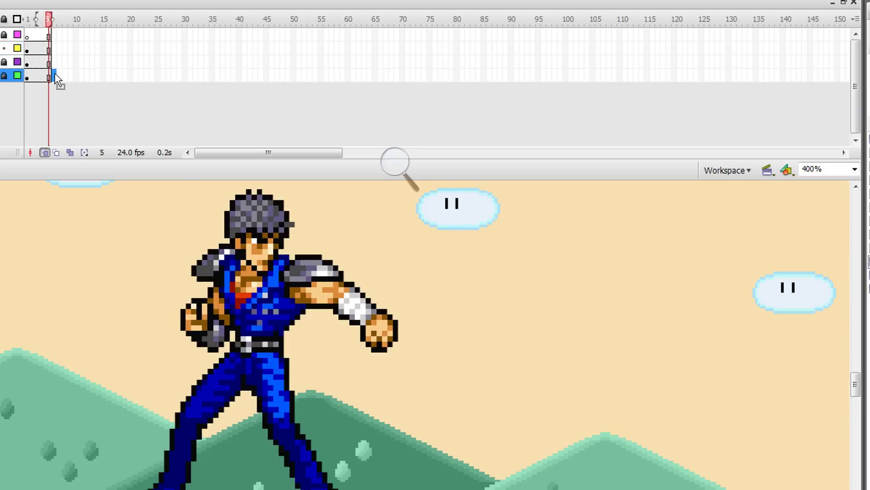
left_click(4, 48)
left_click(4, 35)
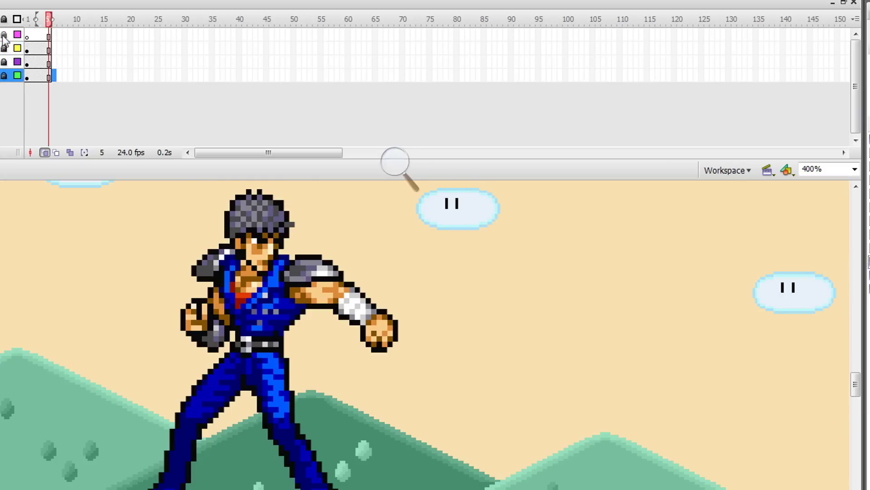
left_click(34, 49)
left_click_drag(34, 46, 38, 49)
left_click(37, 37)
key("F7")
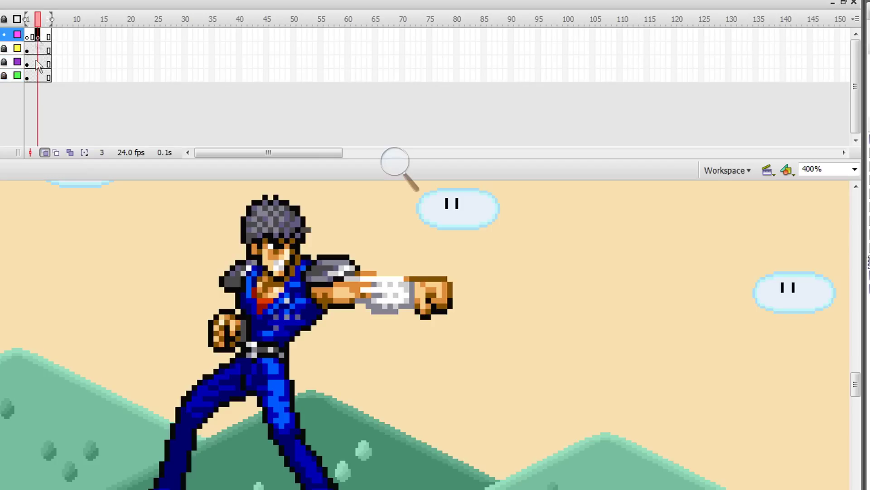
Copy the first standing sandbag from the Mario & Luigi Styled Sandbag sheet and paste it into frame 1 of the pink layer
left_click(27, 37)
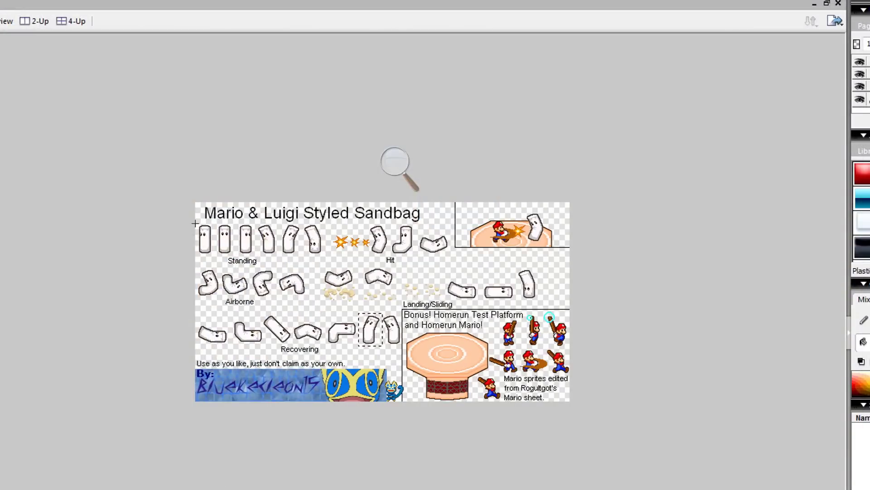
left_click_drag(194, 223, 215, 256)
right_click(207, 239)
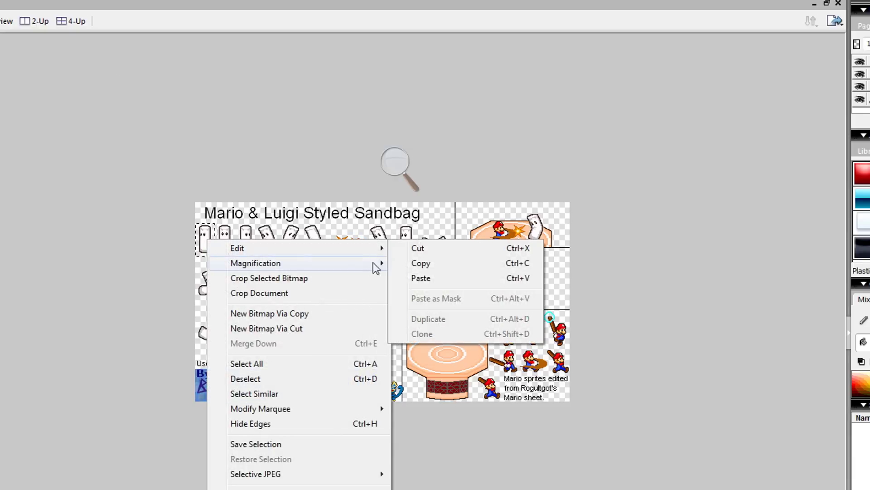
left_click(421, 263)
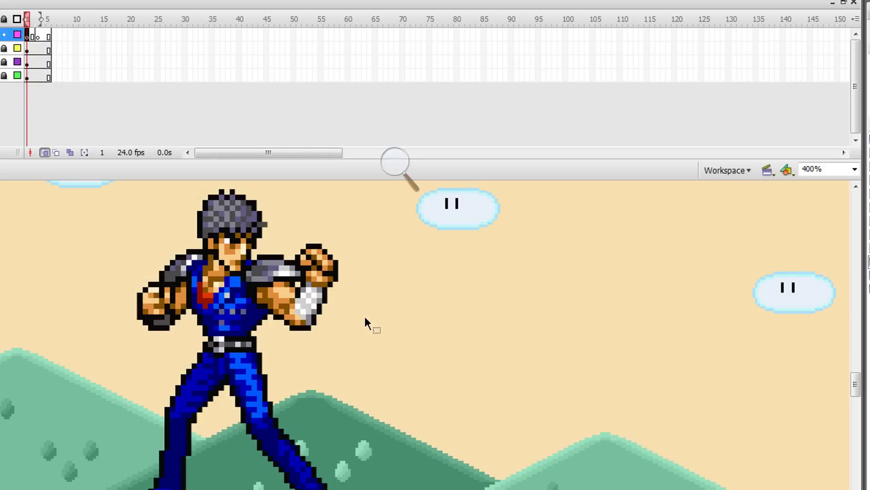
right_click(365, 318)
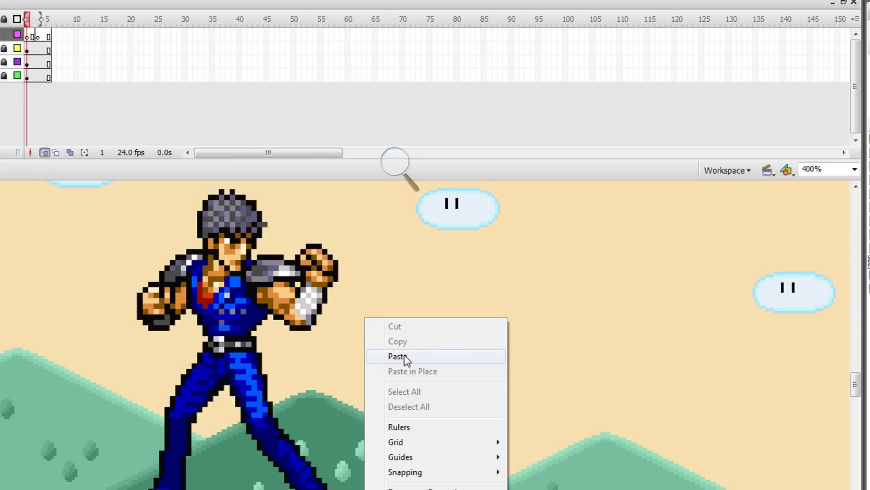
left_click(404, 358)
left_click(462, 389)
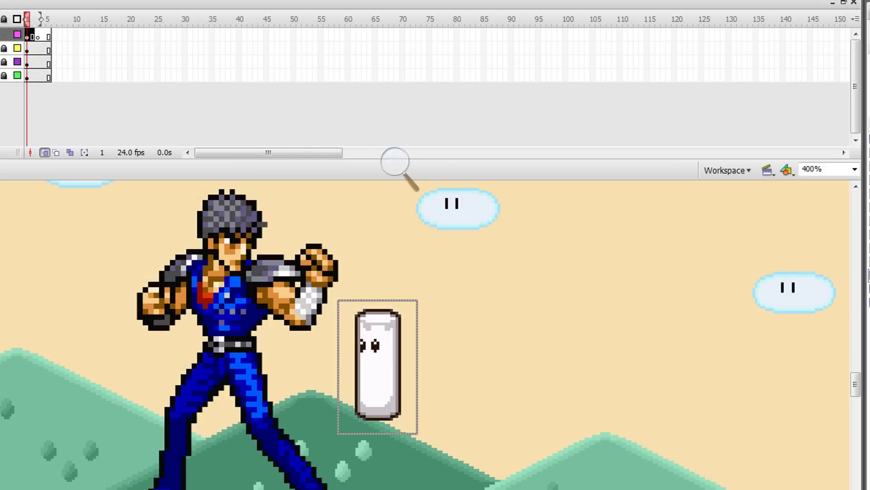
Break the pasted sandbag bitmap apart and delete the transparent area surrounding it
key("ctrl+b")
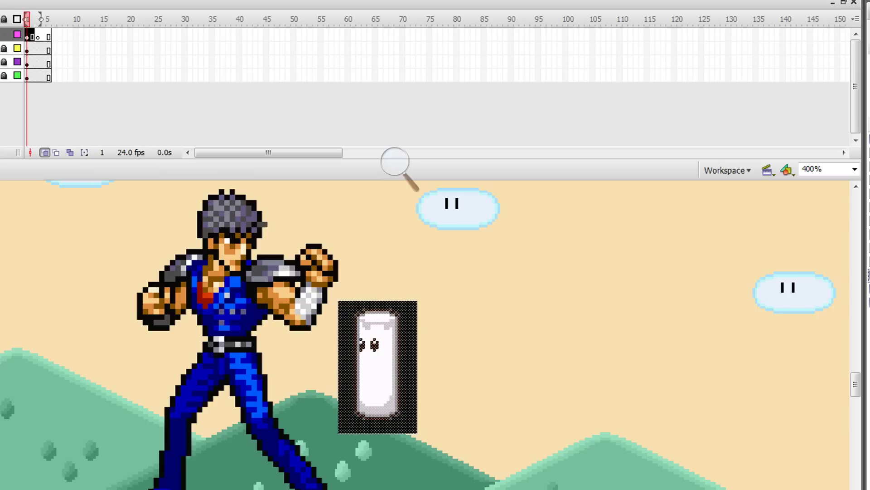
left_click(476, 391)
left_click(413, 385)
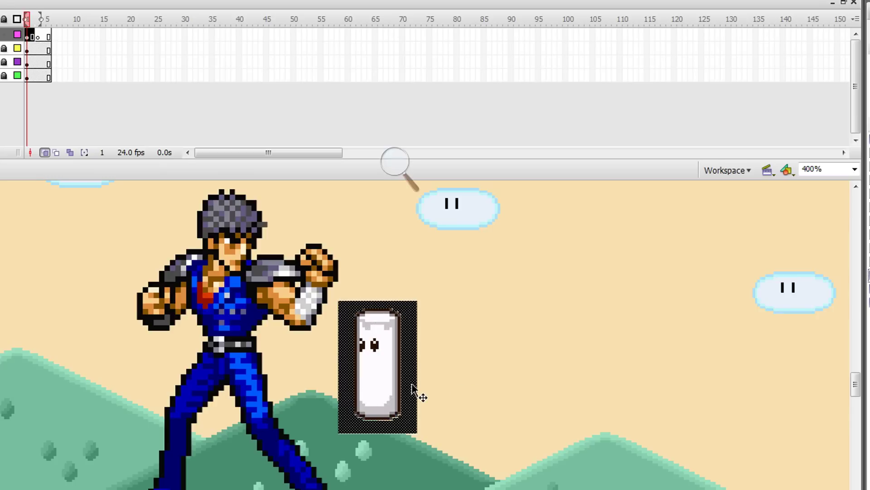
key("Delete")
left_click(414, 379)
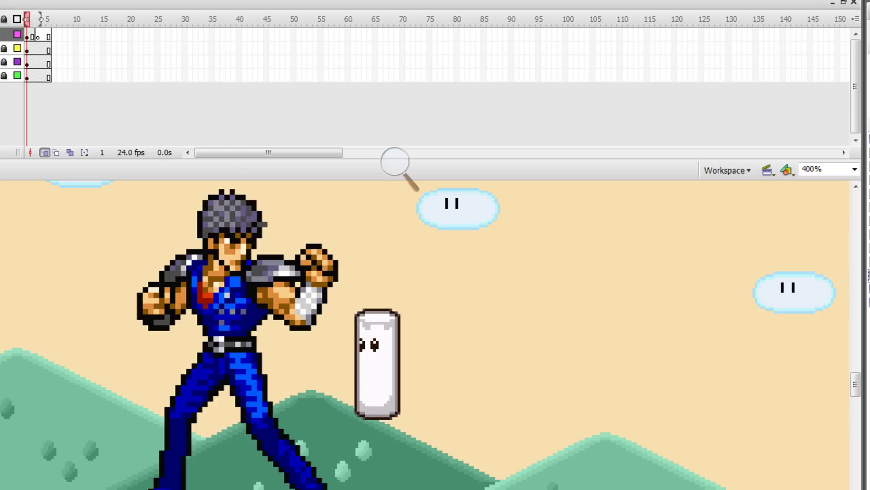
Scale the whole sandbag shape to 200% with Scale and Rotate
left_click_drag(592, 283, 311, 467)
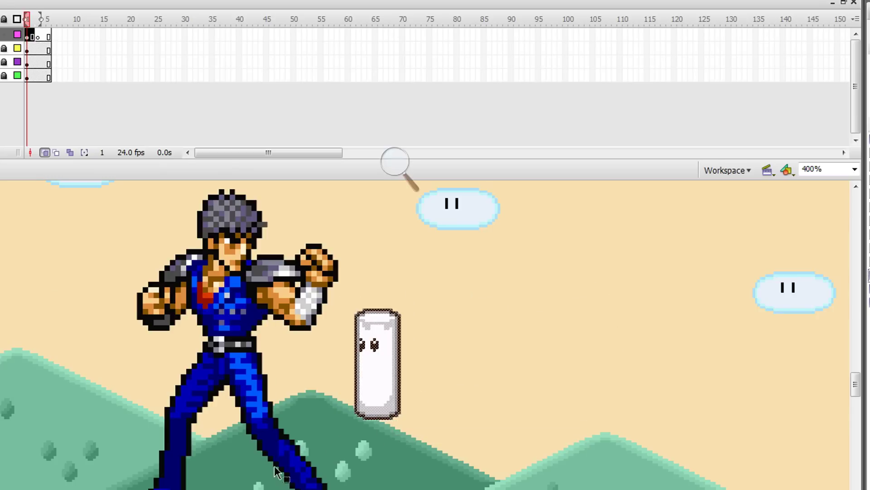
key("alt+m")
mouse_move(61, 155)
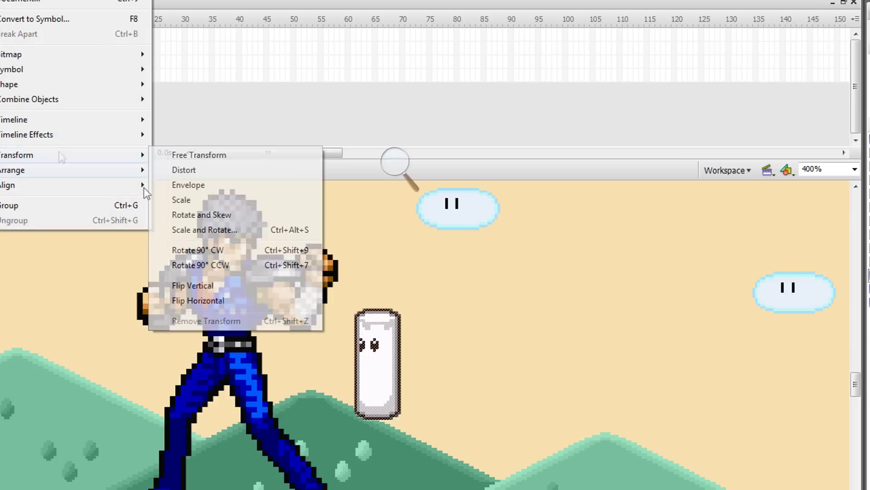
left_click(213, 230)
type("200")
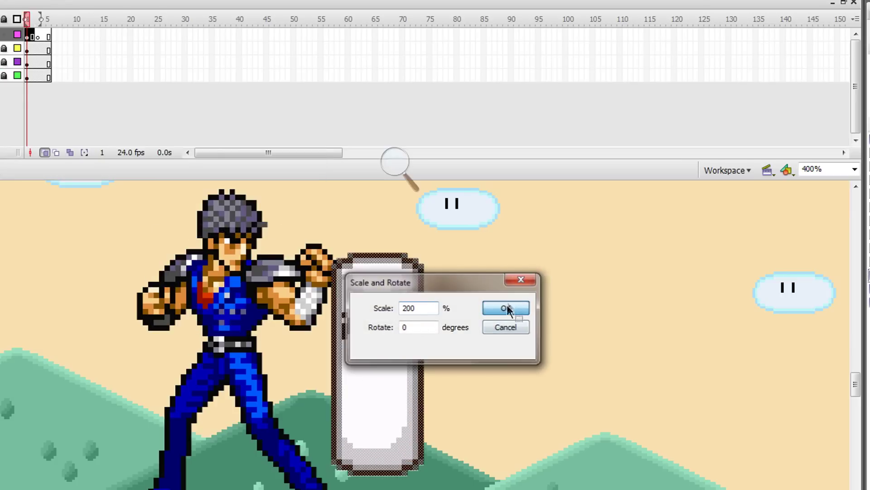
left_click(506, 307)
Move the sandbag down in front of Kenshiro and nudge it horizontally closer to him
left_click_drag(398, 351, 534, 383)
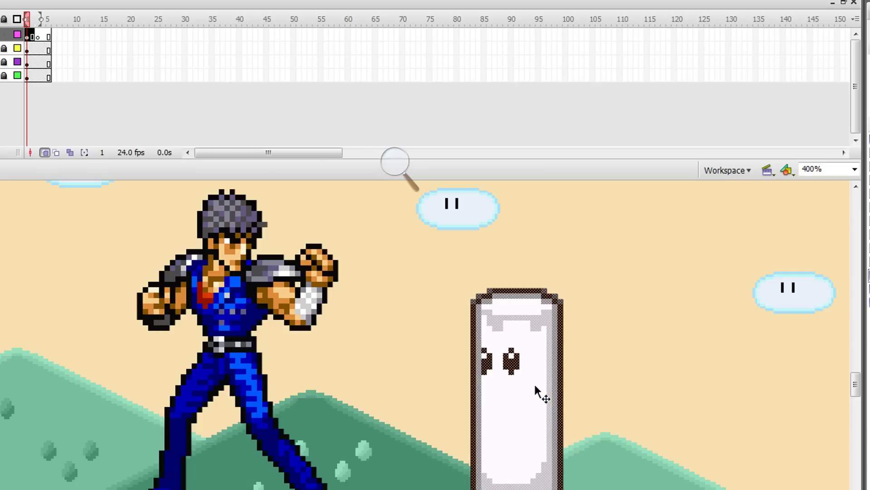
key("Left")
key("Left")
key("Left")
key("Left")
key("Left")
key("Left")
key("Left")
key("Left")
key("Left")
key("Left")
key("Left")
key("Left")
key("Left")
key("Left")
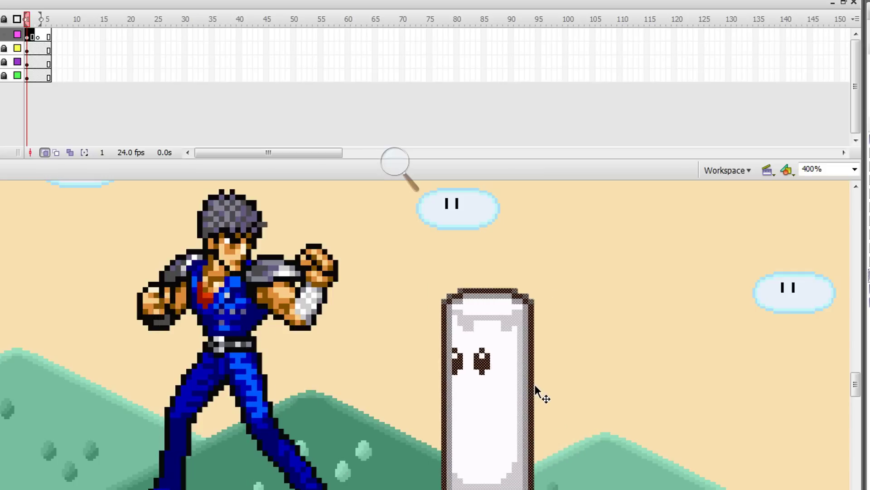
Try stretching the sandbag vertically to nearly Kenshiro's height with Free Transform, and undo the stretch
key("q")
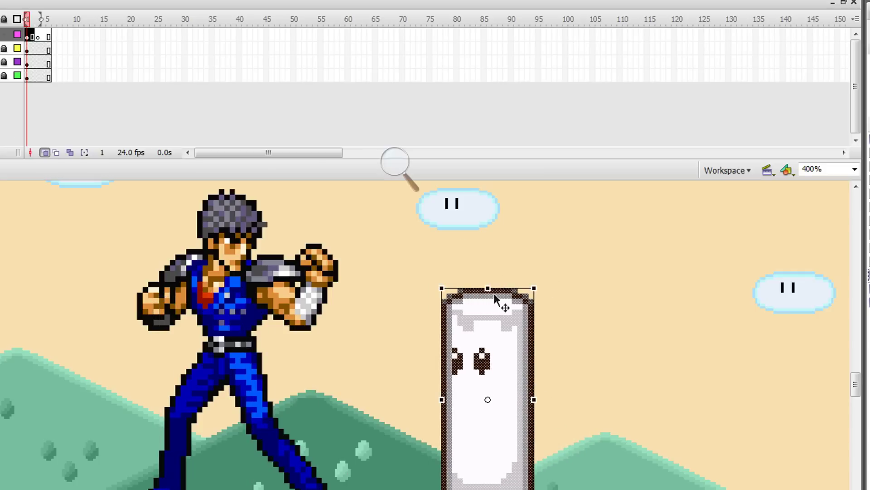
left_click_drag(487, 288, 488, 203)
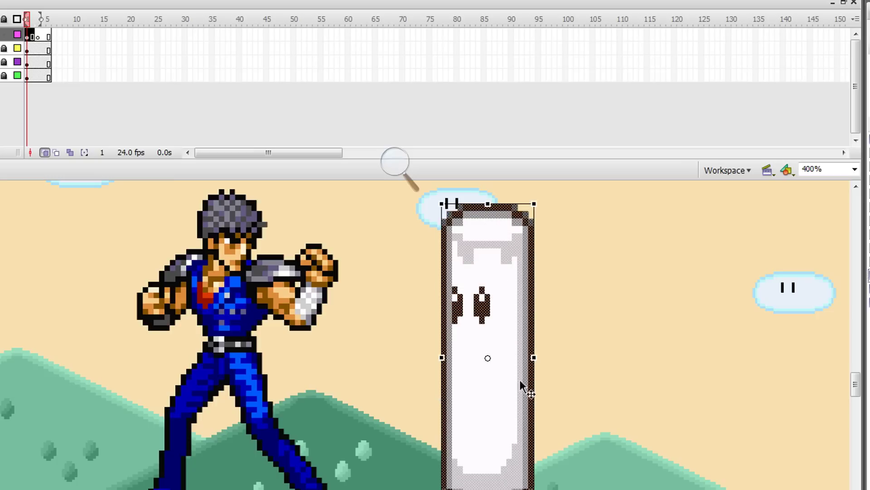
key("ctrl+z")
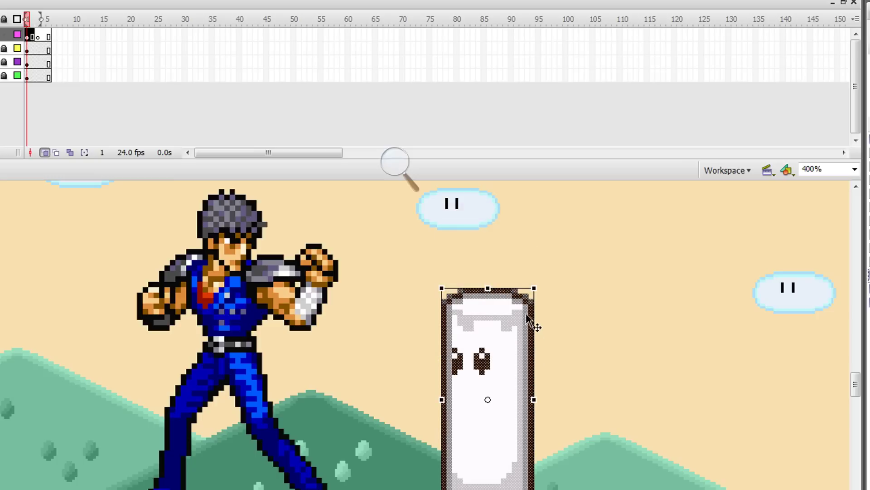
Try enlarging the sandbag proportionally to Kenshiro's height and nudging it toward him, and undo both changes
left_click_drag(537, 287, 633, 191)
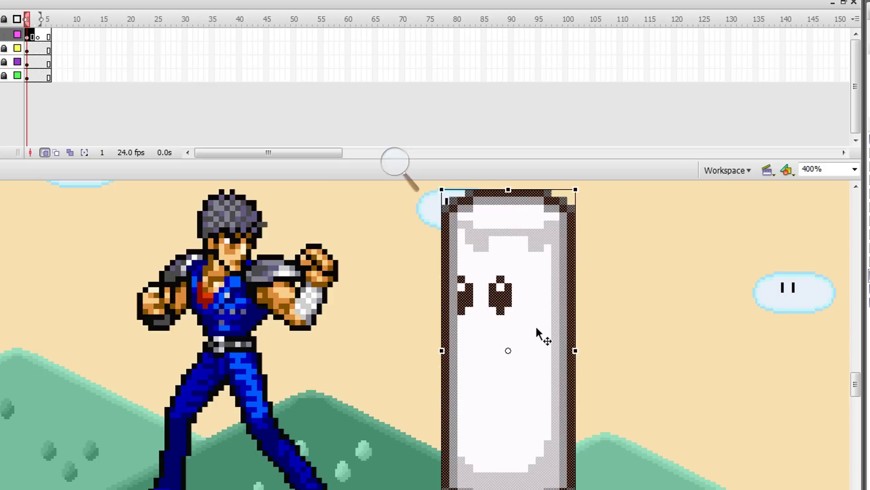
key("Left")
key("Left")
key("Left")
key("Left")
key("Left")
key("Left")
key("Left")
key("Left")
key("Left")
key("Left")
key("Left")
key("Left")
key("Left")
key("Left")
key("Left")
key("Left")
key("Left")
key("Left")
key("Left")
key("Left")
key("Left")
key("Left")
key("Left")
key("Left")
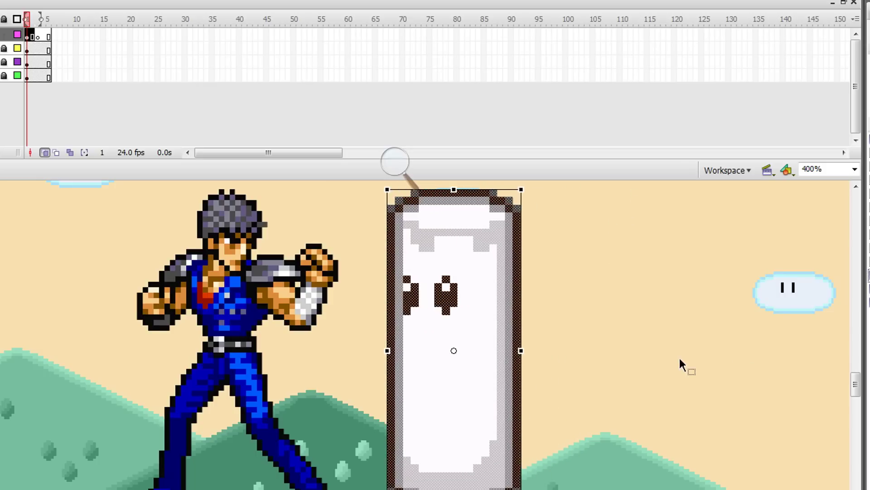
key("ctrl+z")
key("ctrl+z")
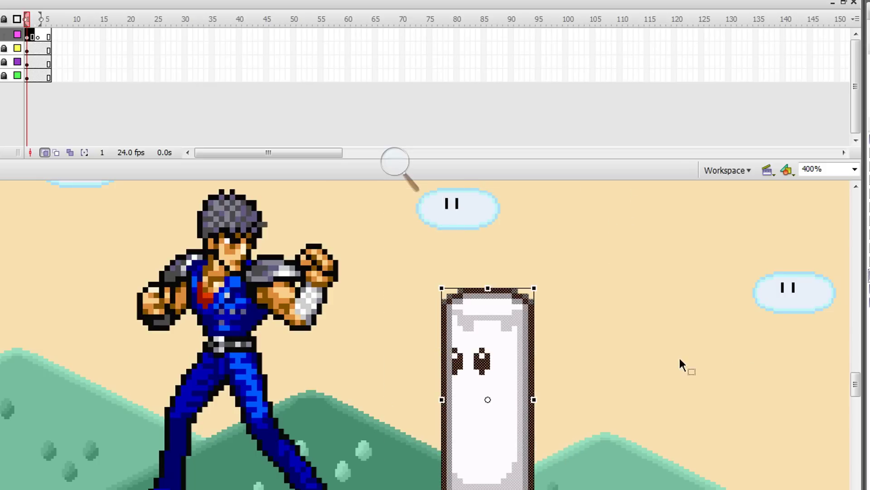
Try scaling the sandbag by another 200% with Scale and Rotate, and undo the scaling
left_click(9, 1)
mouse_move(64, 154)
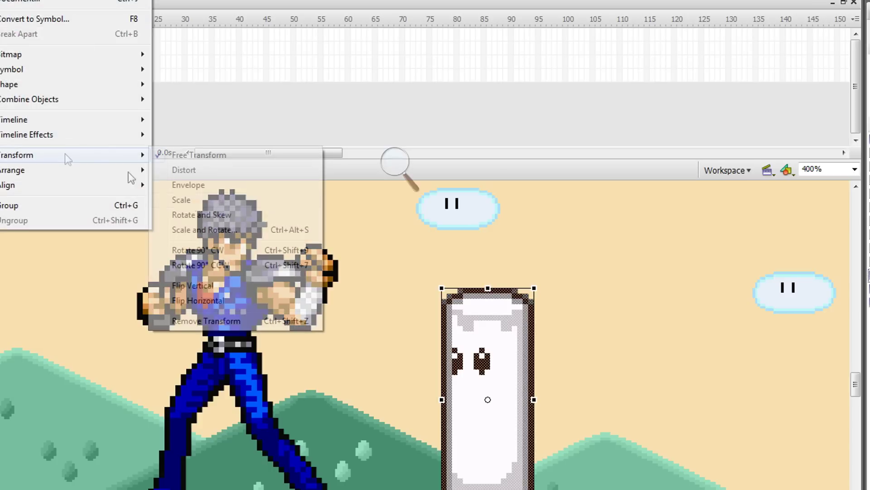
left_click(191, 229)
left_click(191, 230)
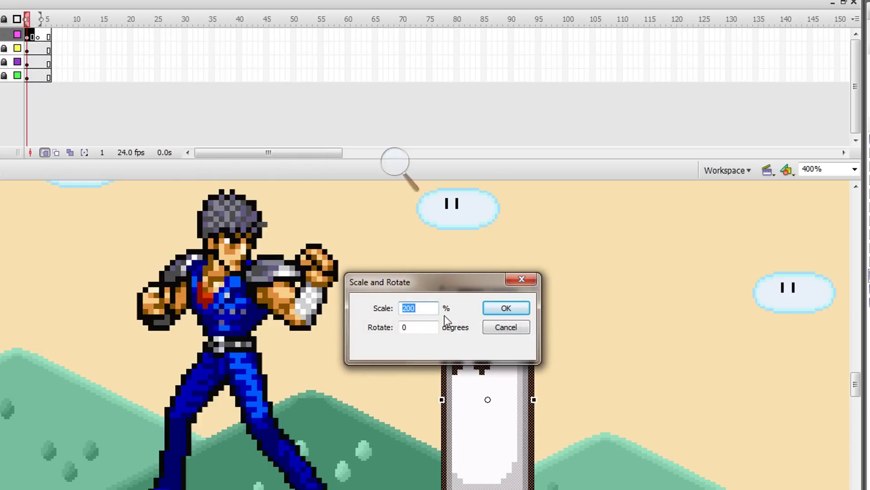
key("Return")
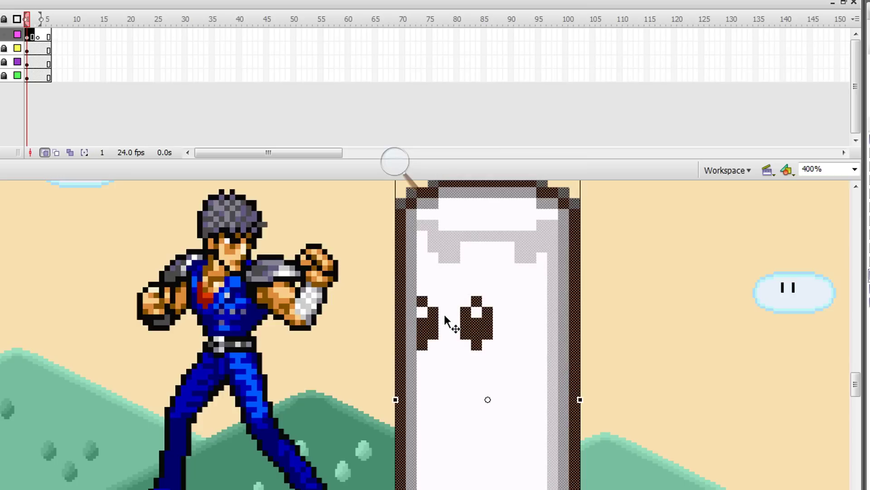
key("ctrl+z")
Scale the upright sandbag by 150% with Scale and Rotate
key("alt+m")
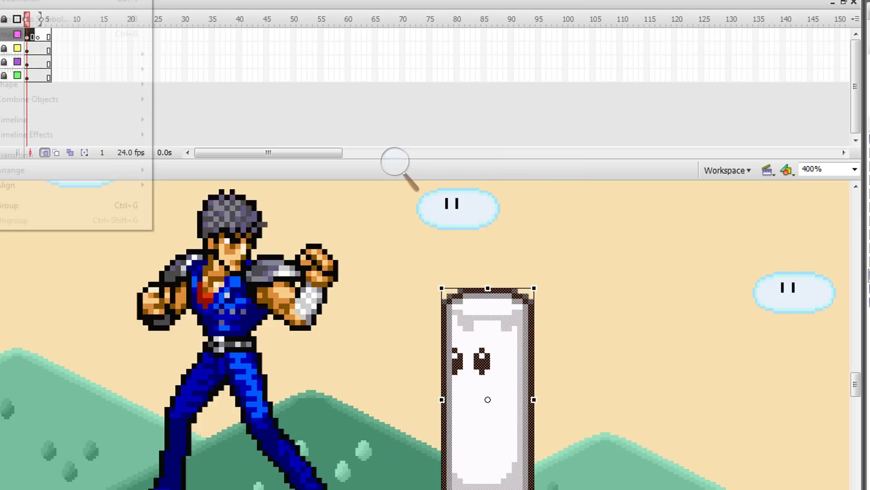
mouse_move(55, 155)
left_click(230, 230)
left_click(231, 230)
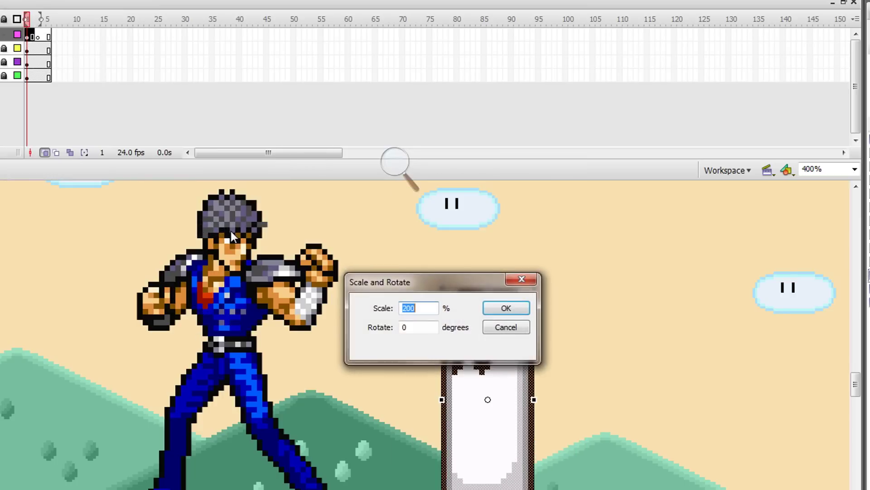
type("150")
key("Return")
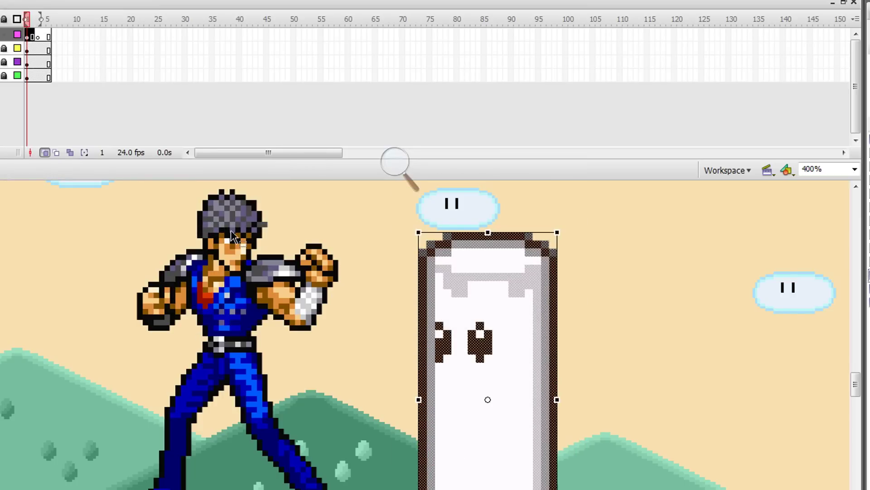
Raise the enlarged sandbag until its base rests on the grass line, and deselect it
key("Up")
key("Up")
key("Up")
key("Up")
key("Up")
key("Up")
key("Up")
key("Up")
key("Up")
key("Up")
key("Up")
key("Up")
key("Up")
key("Up")
key("Up")
key("Up")
key("Up")
key("Up")
key("Up")
key("Up")
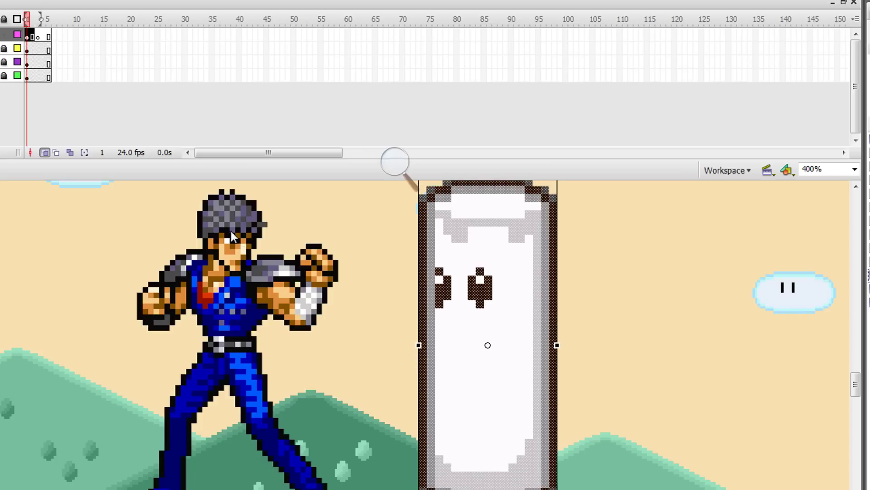
key("Down")
key("Down")
key("Down")
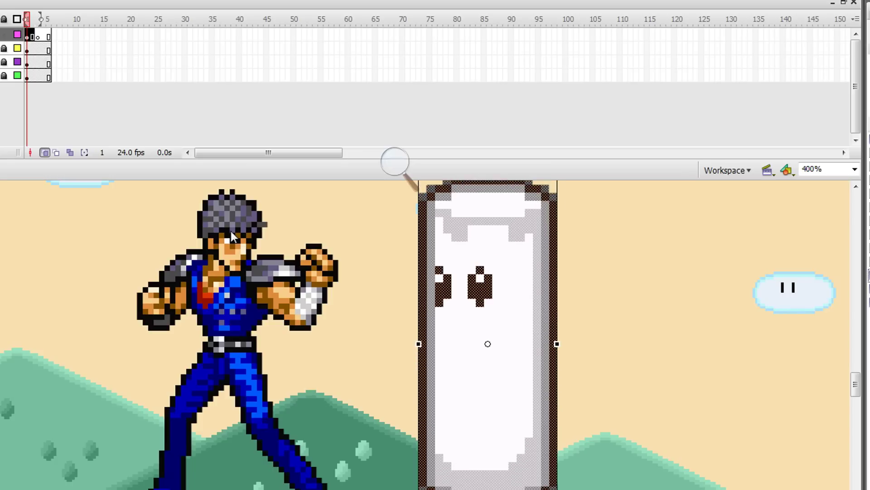
left_click(167, 193)
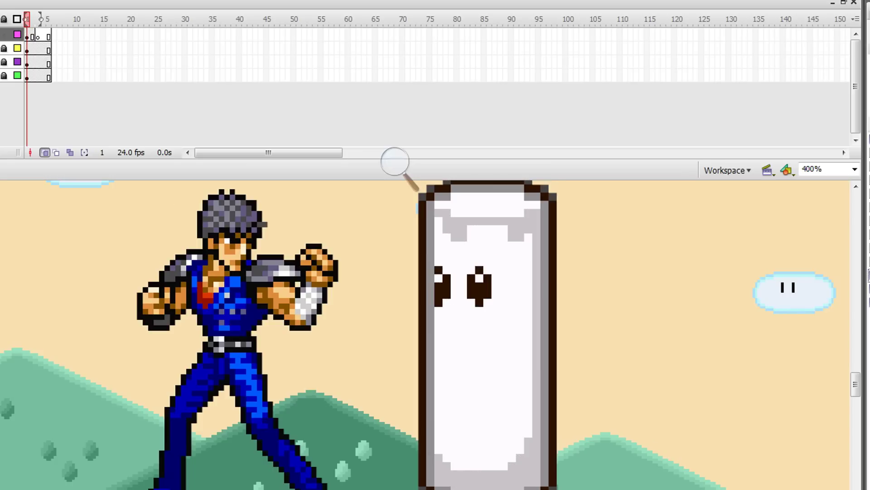
Copy the backward-leaning sandbag from the Mario & Luigi Styled Sandbag sheet in Fireworks and paste it into frame 3 of the sandbag layer in Flash
mouse_move(33, 38)
left_mouse_down()
mouse_move(43, 39)
mouse_move(26, 34)
left_mouse_up()
left_click(38, 48)
left_click(30, 41)
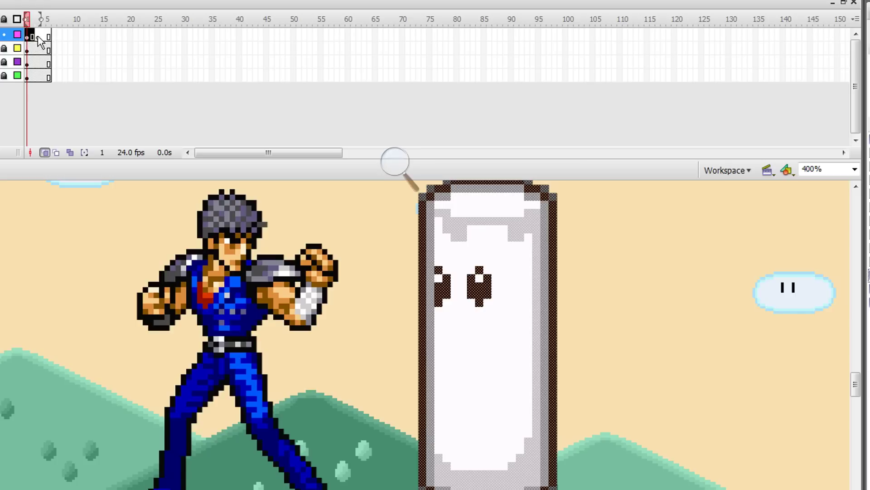
left_click(37, 36)
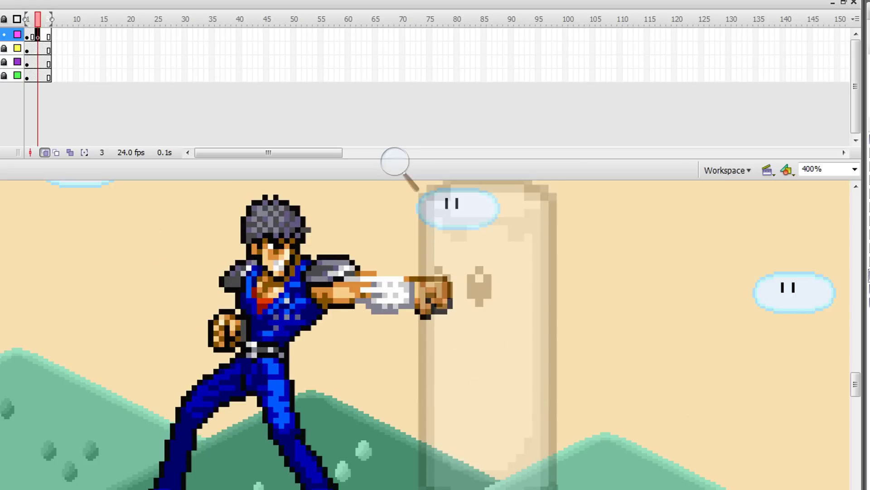
key("alt+Tab")
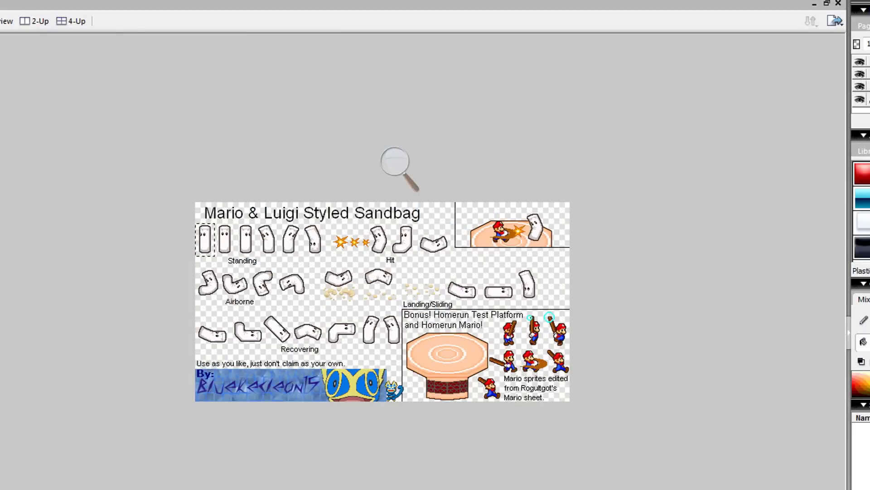
key("alt+Tab")
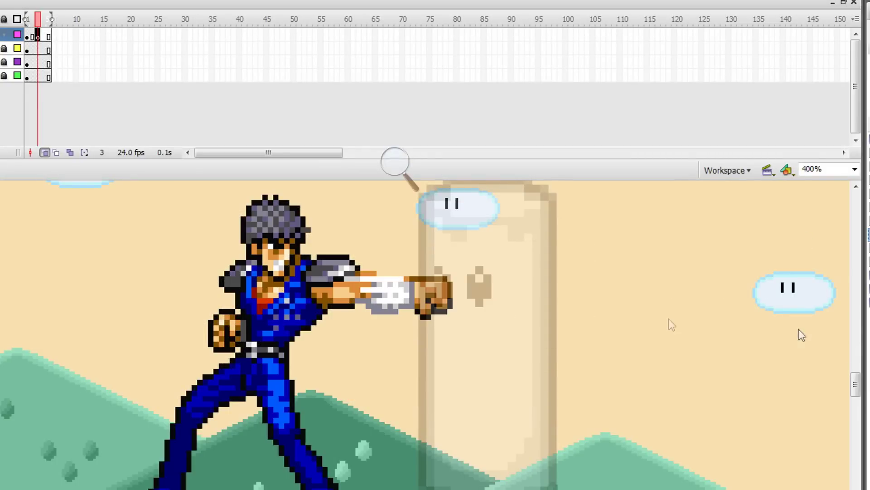
key("ctrl+v")
key("Return")
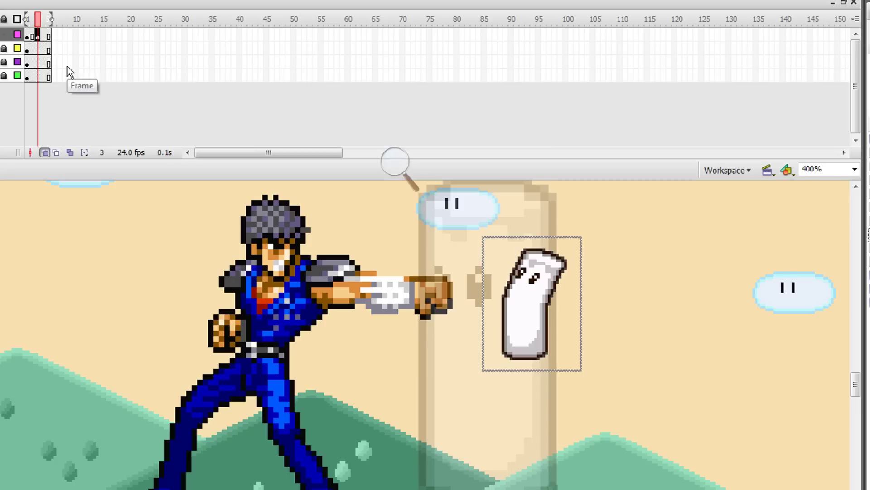
Break apart the pasted bitmap and delete the black background around the leaning sandbag
key("ctrl+b")
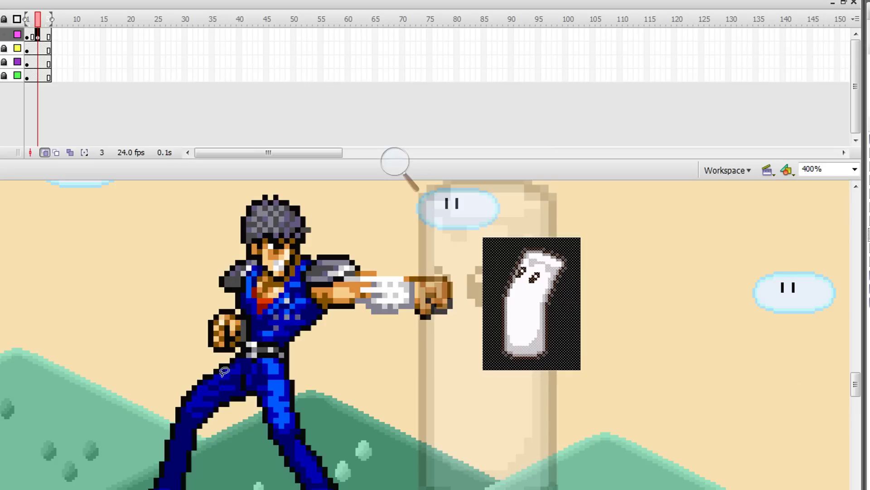
left_click(471, 335)
left_click(499, 334)
key("Delete")
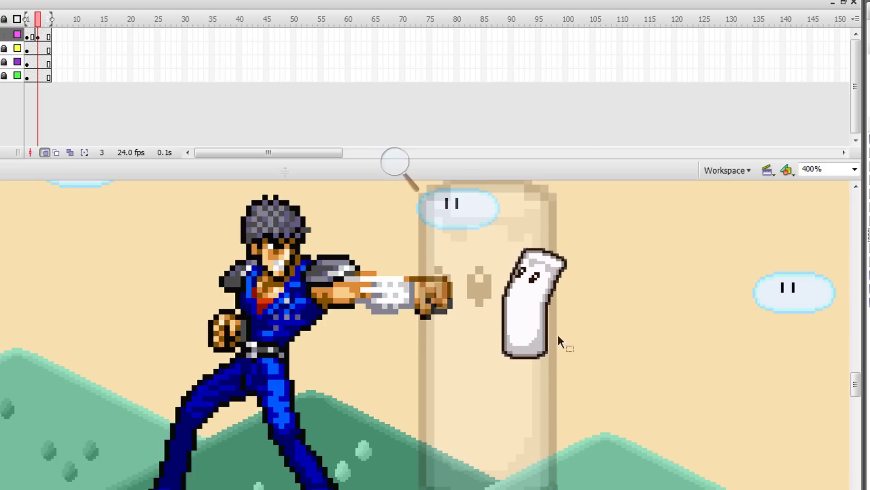
Scale the leaning sandbag by 200% and again by 150% with Scale and Rotate
left_click_drag(618, 418, 495, 230)
key("alt+m")
mouse_move(50, 161)
left_click(204, 229)
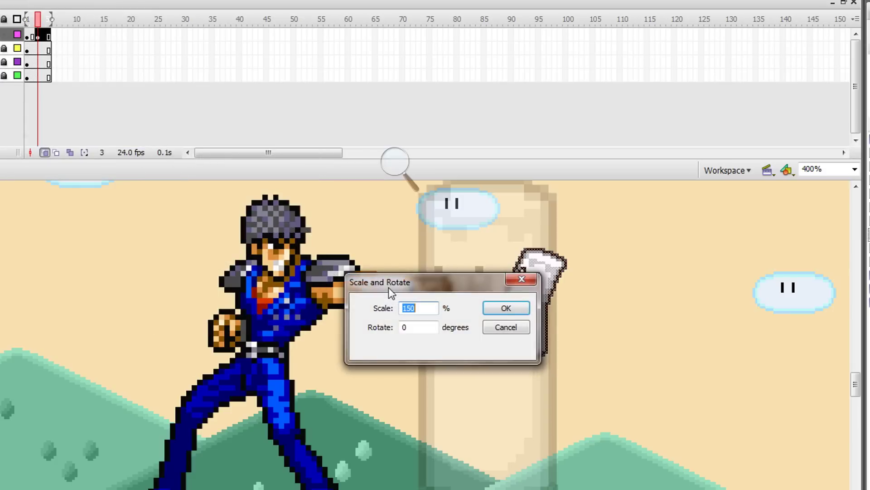
type("200")
key("Return")
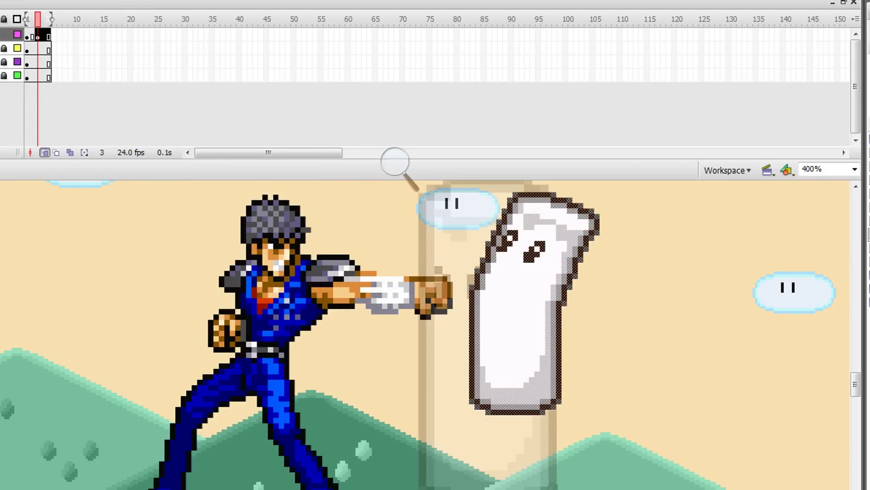
key("alt+m")
mouse_move(32, 153)
left_click(207, 231)
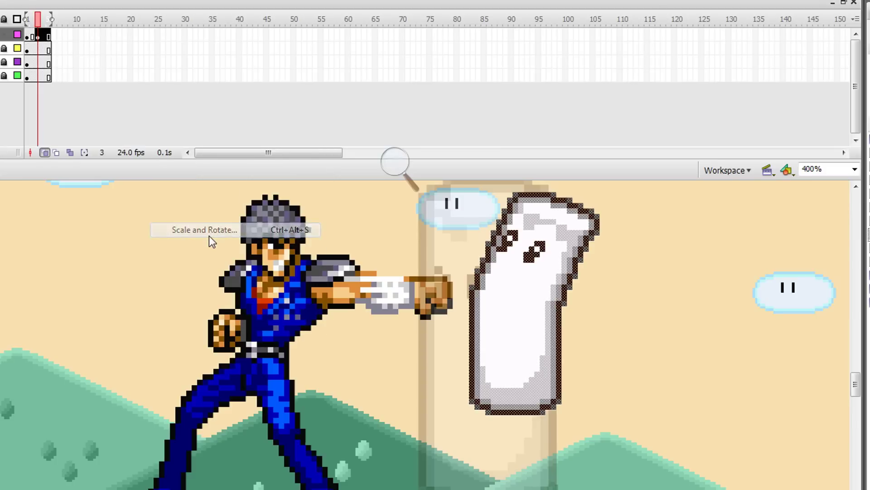
type("150")
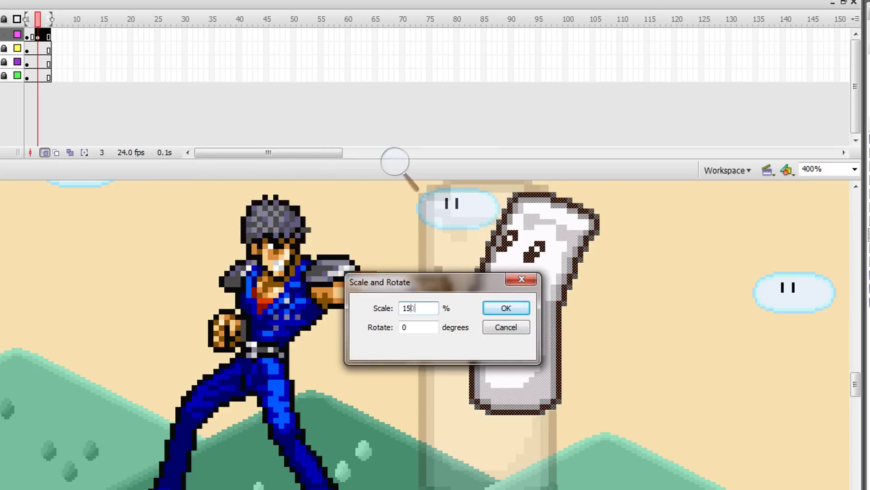
key("Return")
Align the leaning sandbag's base with the onion-skinned upright sandbag and check that it sits on the grass
left_click_drag(503, 407, 486, 446)
key("Down")
key("Down")
key("Left")
key("Left")
key("Left")
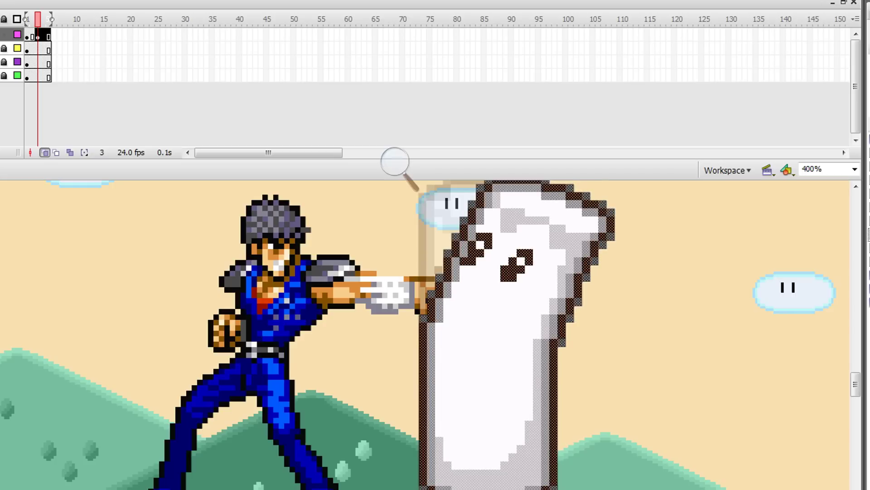
left_click(399, 472)
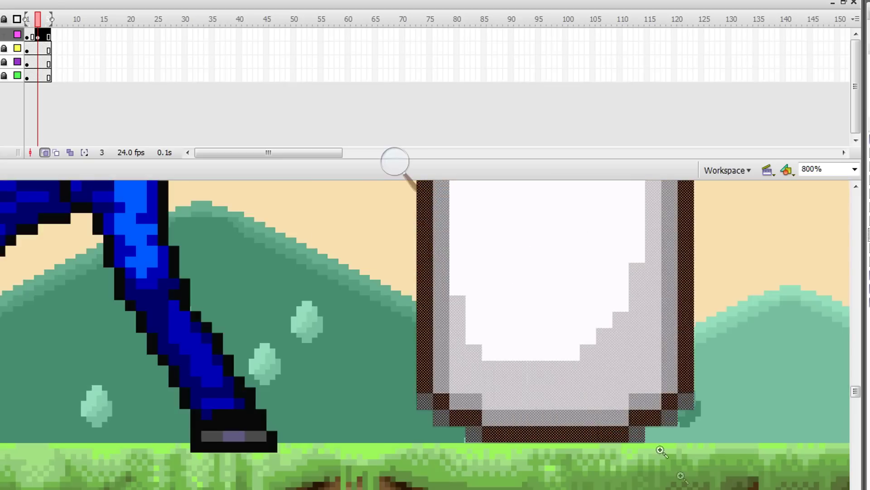
left_click(617, 404)
left_click(391, 375)
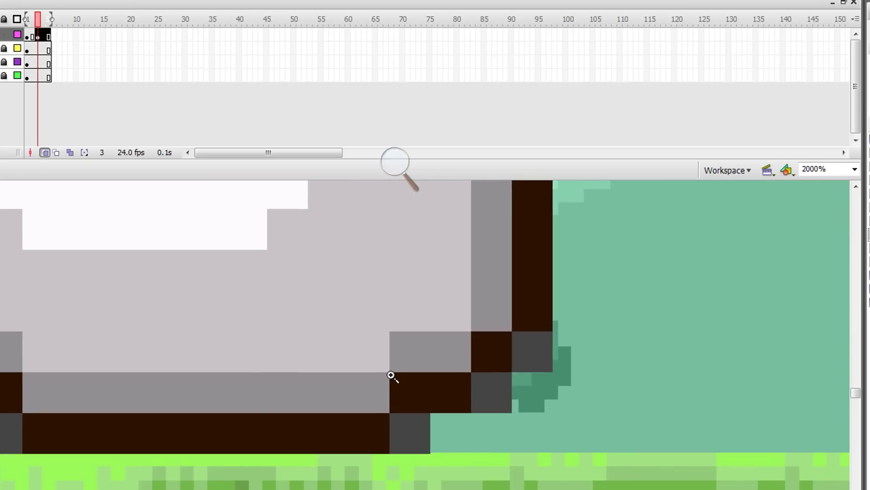
key("ctrl+minus")
key("ctrl+minus")
key("ctrl+minus")
scroll(391, 375, "up", 2)
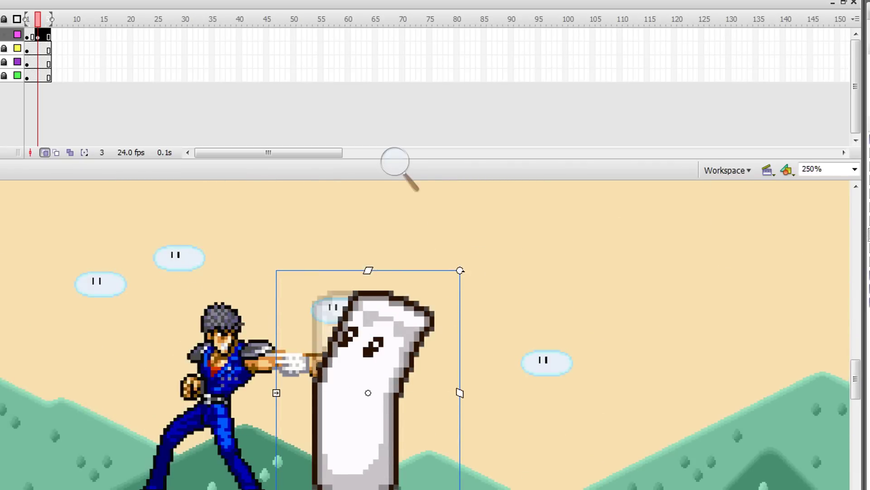
Convert the leaning sandbag to a graphic symbol named "Sandbag hit"
key("v")
key("F8")
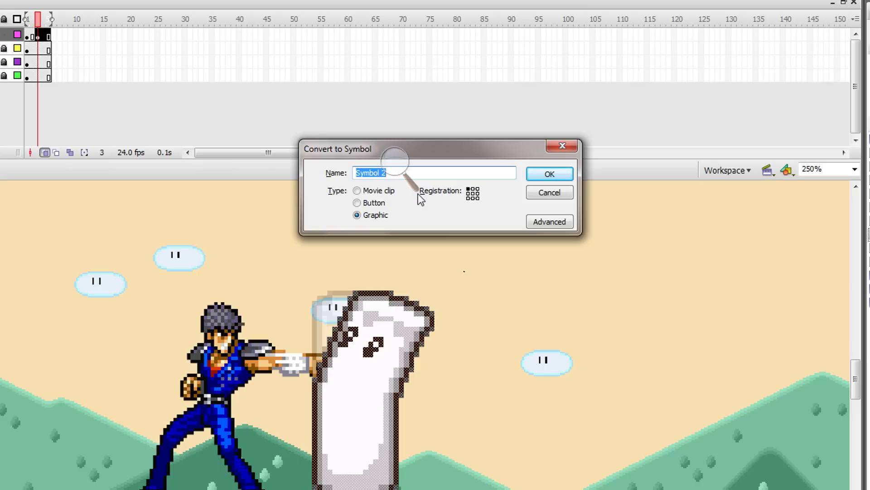
type("Sandbag hit")
key("Return")
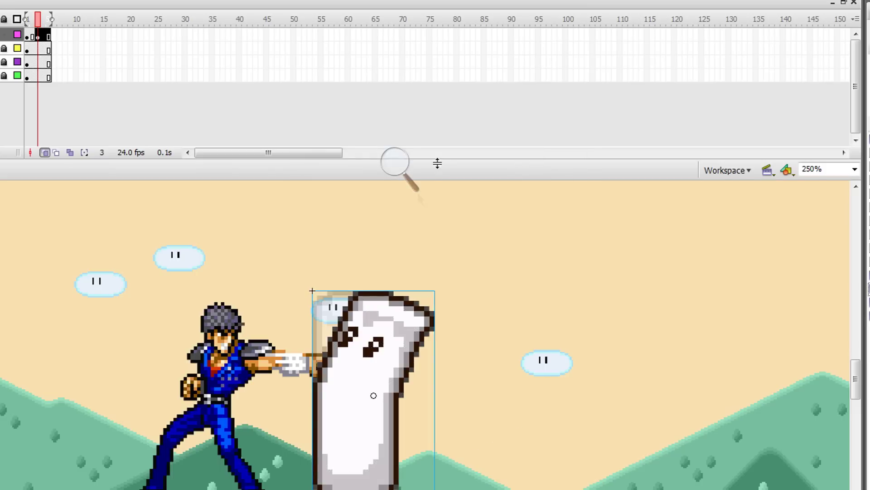
Move the sandbag layer below Kenshiro's layer so his fist overlaps the bag, and check frames 2 and 3
left_click(28, 34)
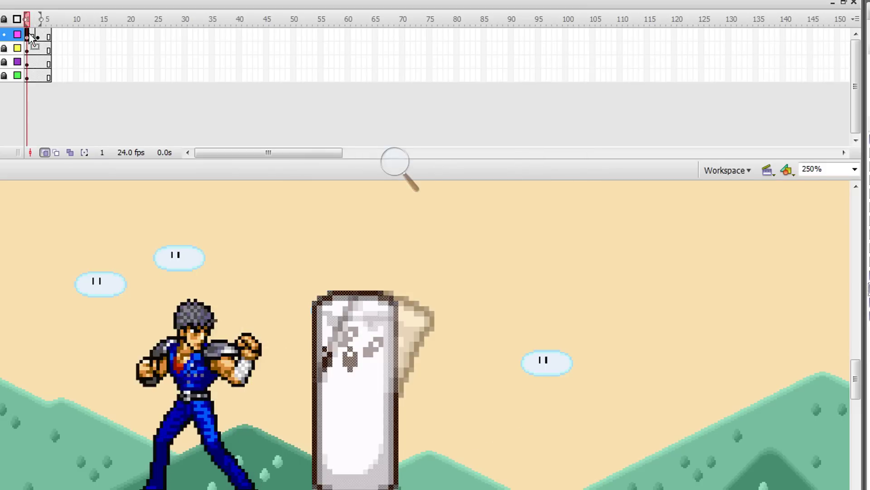
left_click(37, 36)
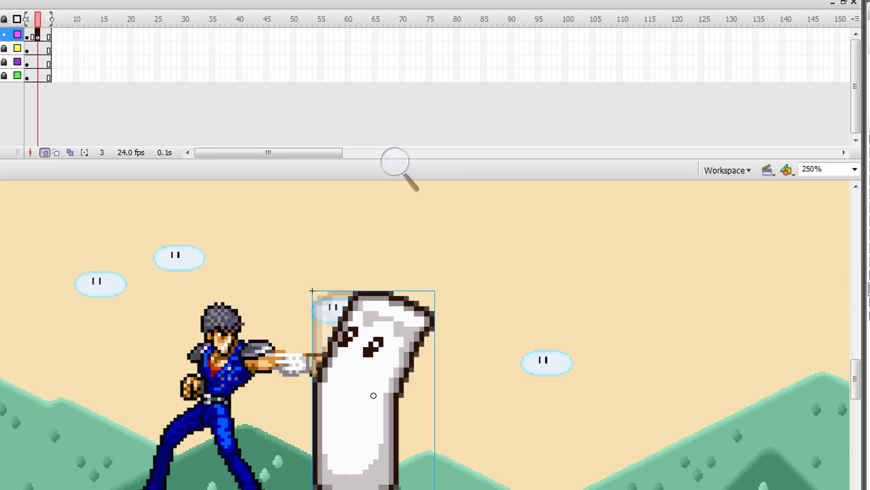
left_click_drag(14, 34, 14, 55)
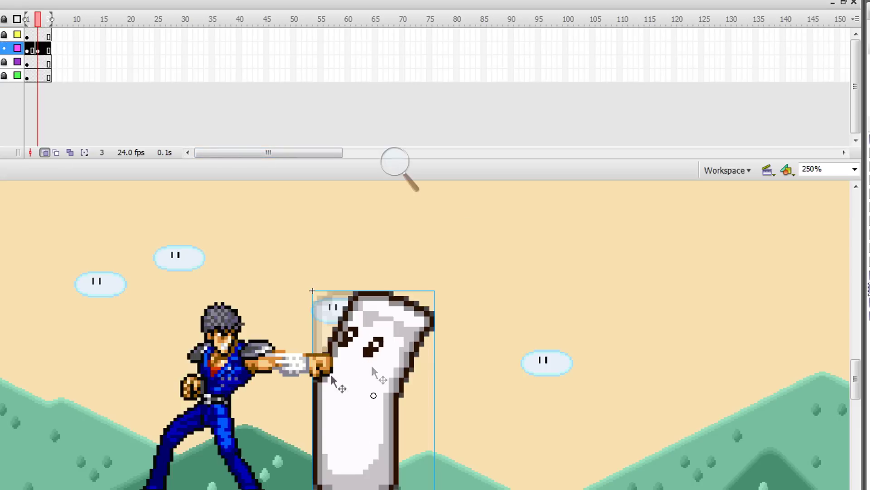
left_click(32, 36)
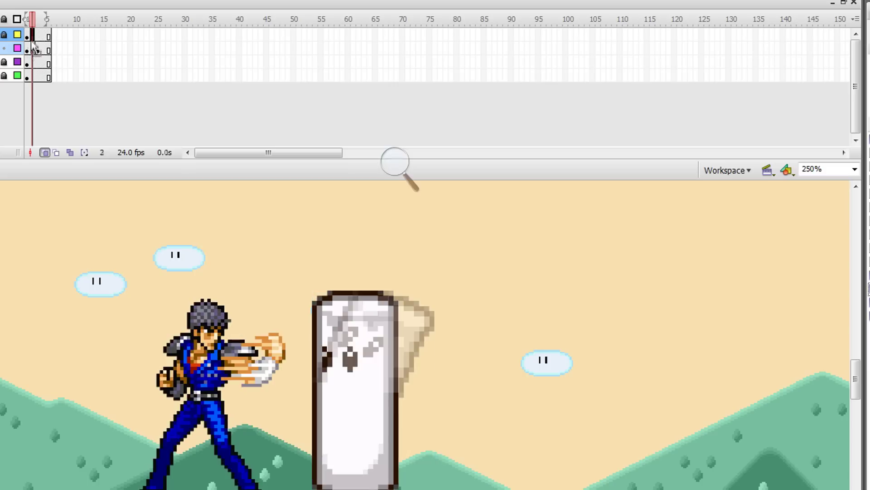
left_click_drag(28, 49, 38, 51)
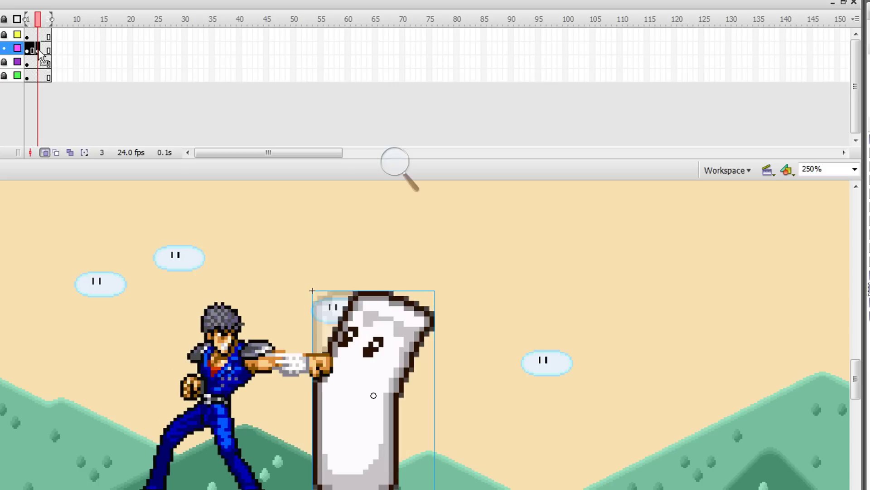
Test the movie, viewing the punch zoomed in and at 100%, and close the preview
key("ctrl+Return")
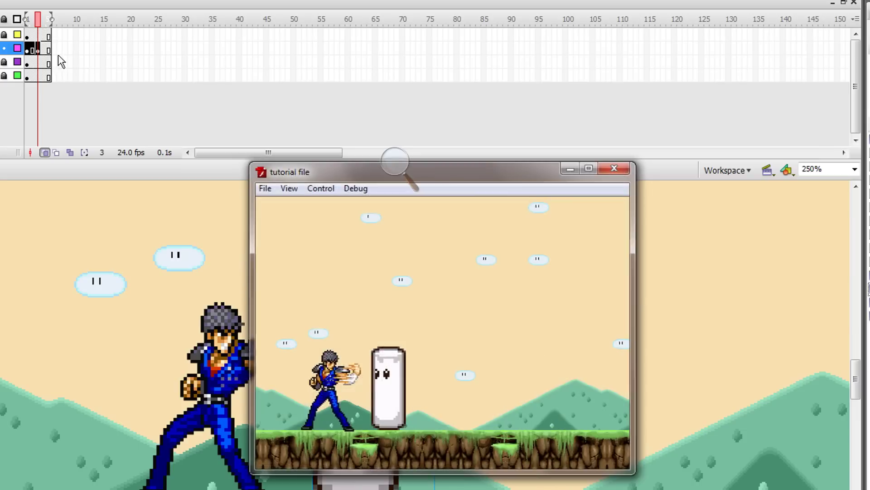
right_click(355, 314)
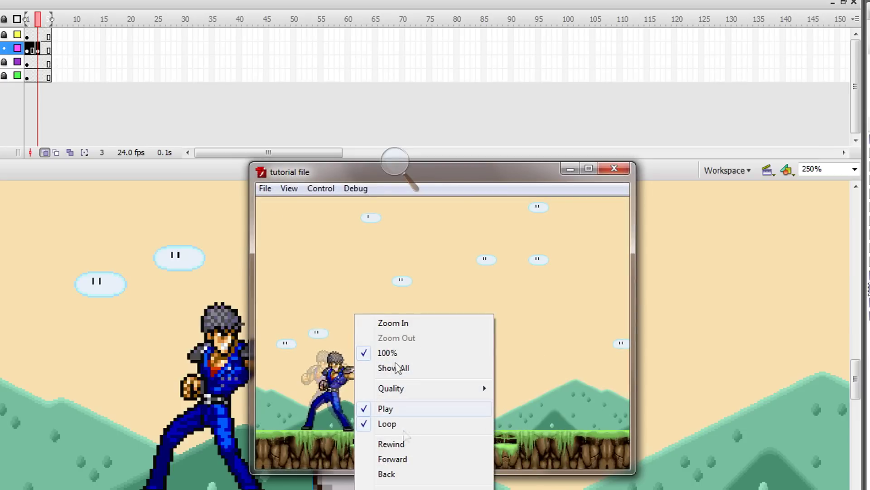
left_click(398, 324)
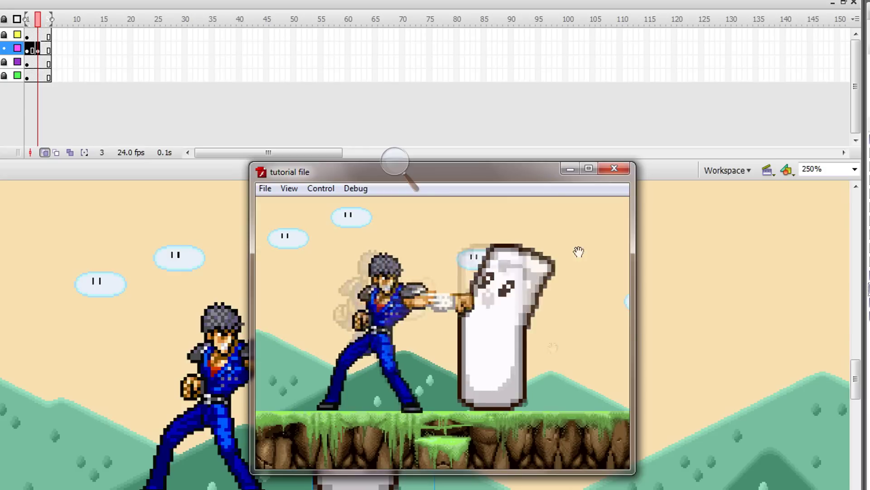
right_click(527, 294)
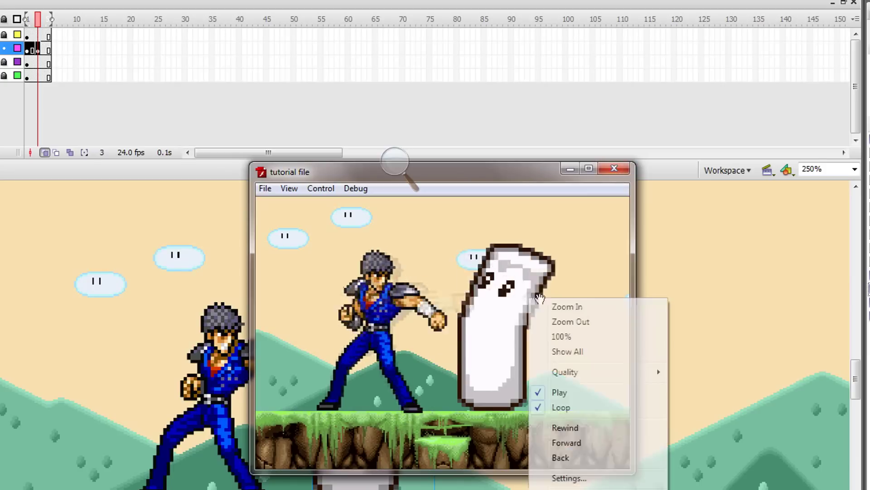
left_click(609, 336)
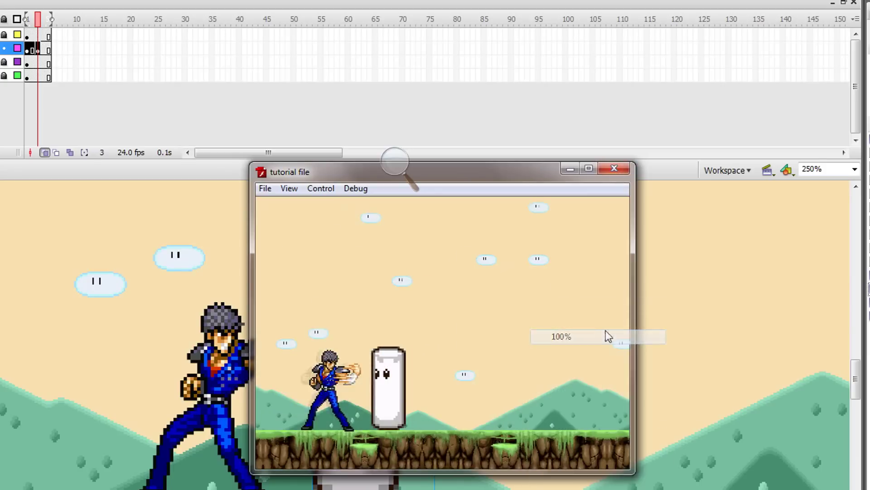
left_click(614, 172)
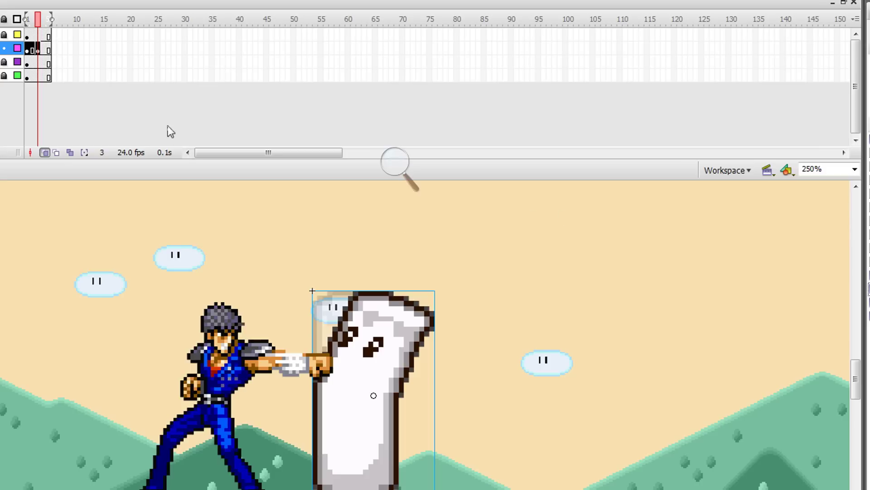
Insert a keyframe at frame 5 of the sandbag layer
left_click(37, 50)
left_click(49, 50)
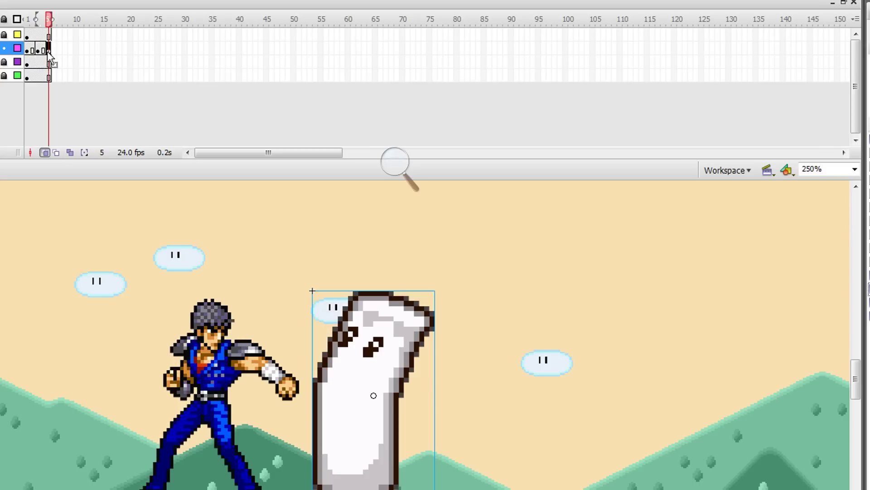
Create a tween between the leaning sandbag's frames 3 and 5, and shift the bag right at frame 5
right_click(44, 52)
left_click(54, 62)
left_click(48, 51)
key("shift+Right")
key("shift+Right")
key("shift+Right")
key("shift+Right")
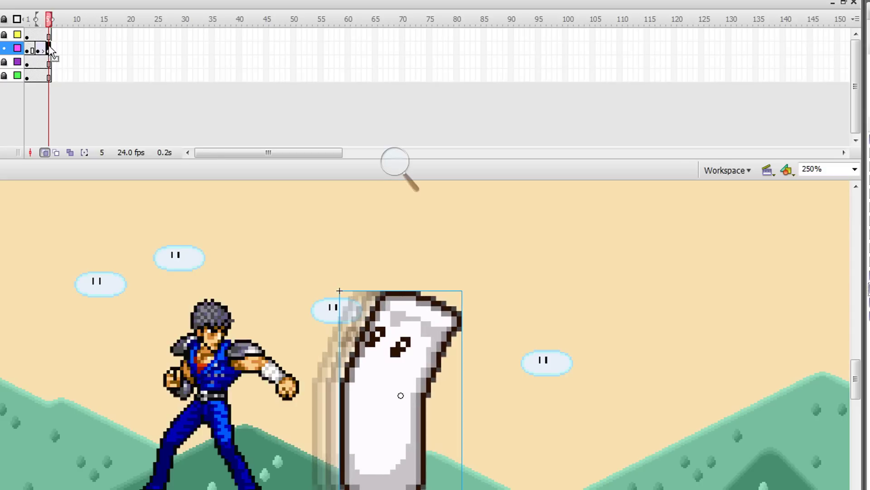
Extend the sandbag tween and the two background layers by three frames, to frame 8
left_click(27, 48)
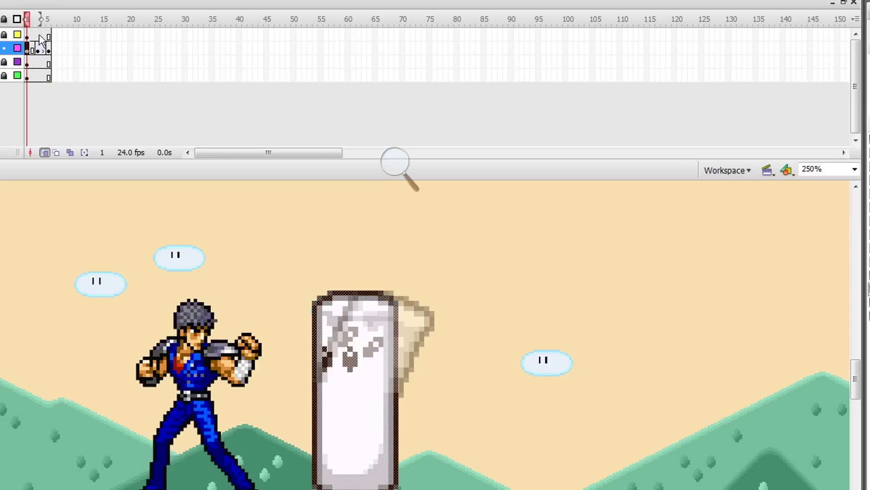
left_click(44, 50)
left_click_drag(45, 50, 44, 75)
key("F5")
key("F5")
key("F5")
Lock the sandbag layer, unlock Kenshiro's layer and review his pose at frames 1, 2 and 5
left_click(49, 36)
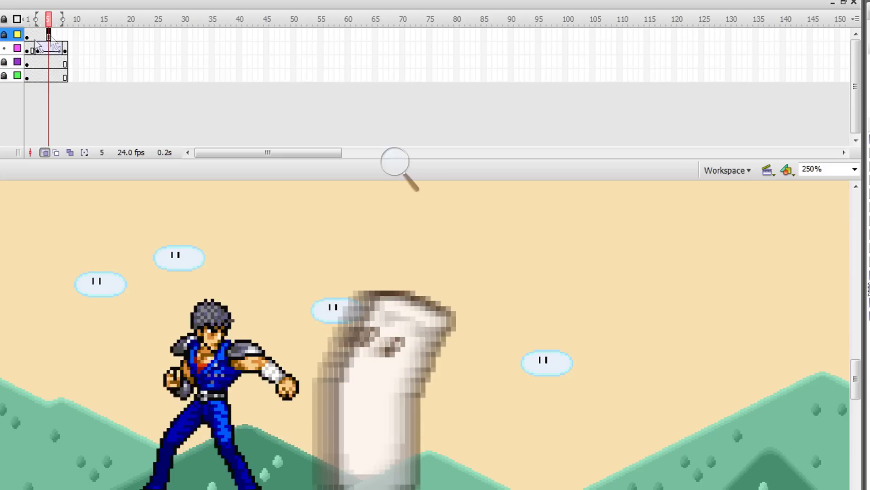
left_click(4, 48)
left_click(4, 36)
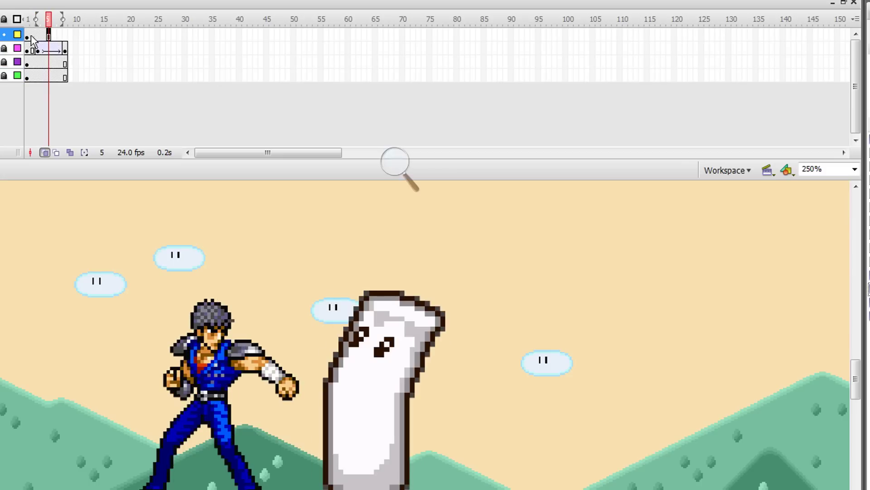
left_click(31, 35)
left_click(28, 35)
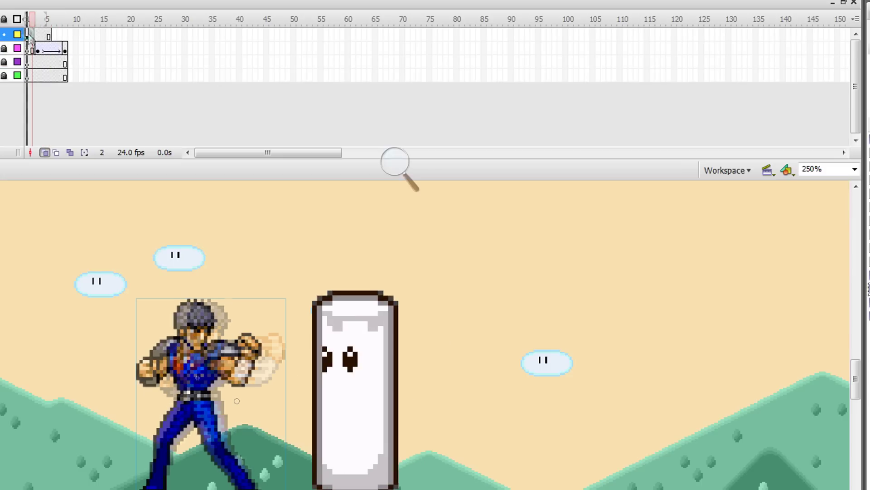
left_click(49, 35)
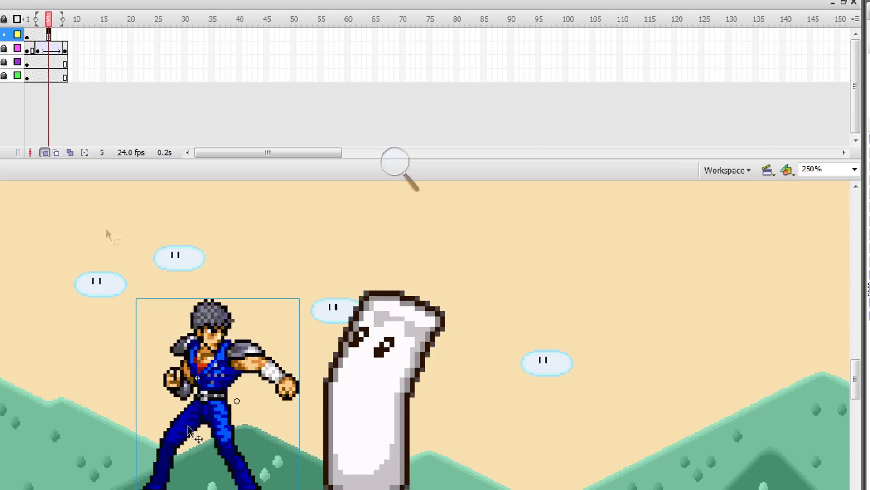
Extend Kenshiro's layer to frame 8 so he stays on stage for the whole sandbag slide
left_click(203, 384)
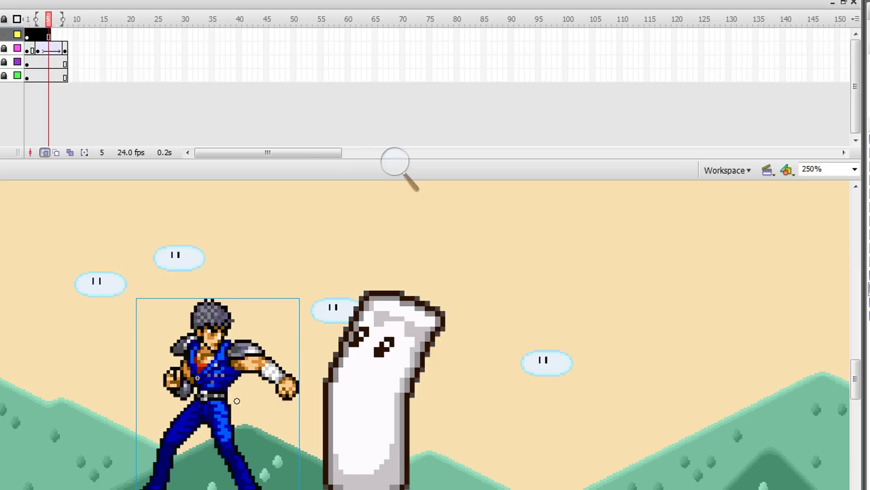
left_click(54, 39)
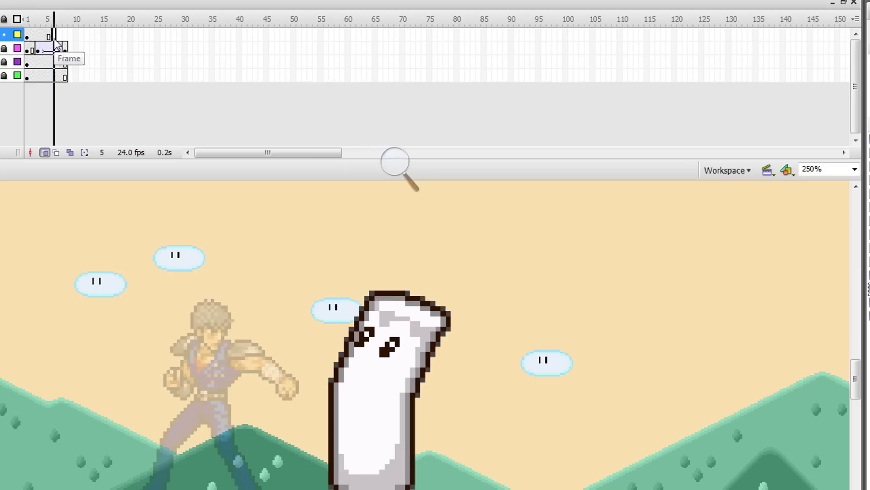
key("ctrl+shift+v")
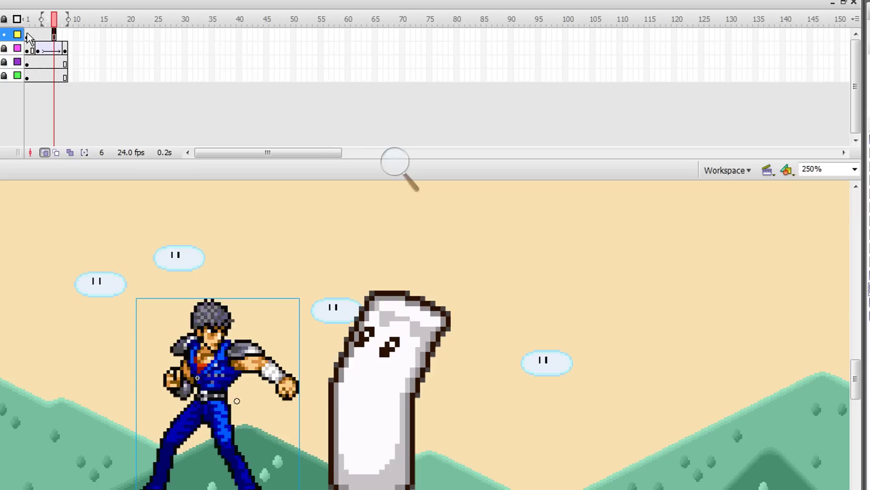
left_click_drag(28, 34, 55, 35)
left_click(67, 34)
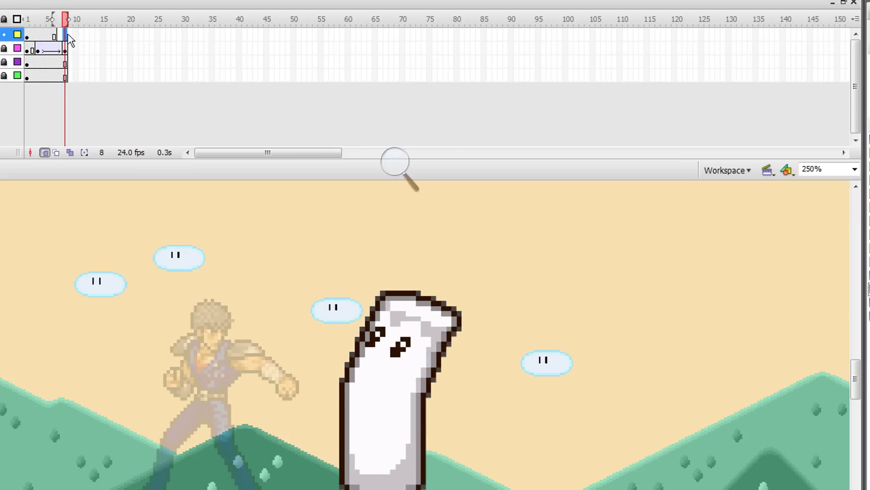
key("F5")
left_click_drag(27, 37, 73, 39)
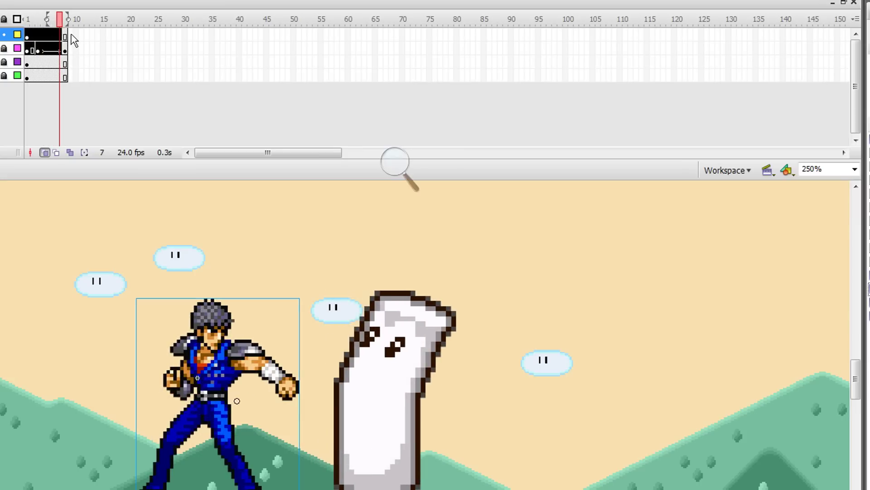
left_click(64, 34)
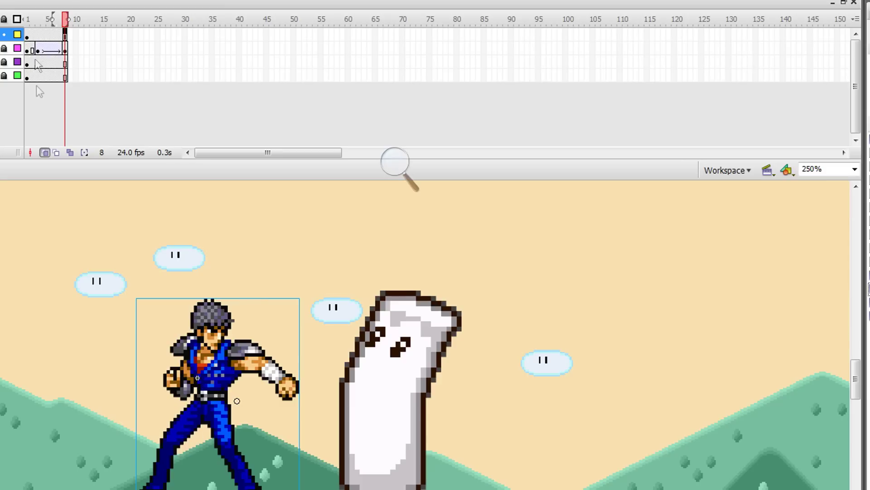
Lock Kenshiro's layer, unlock the sandbag layer and nudge the bag farther right at frame 8
left_click(49, 50)
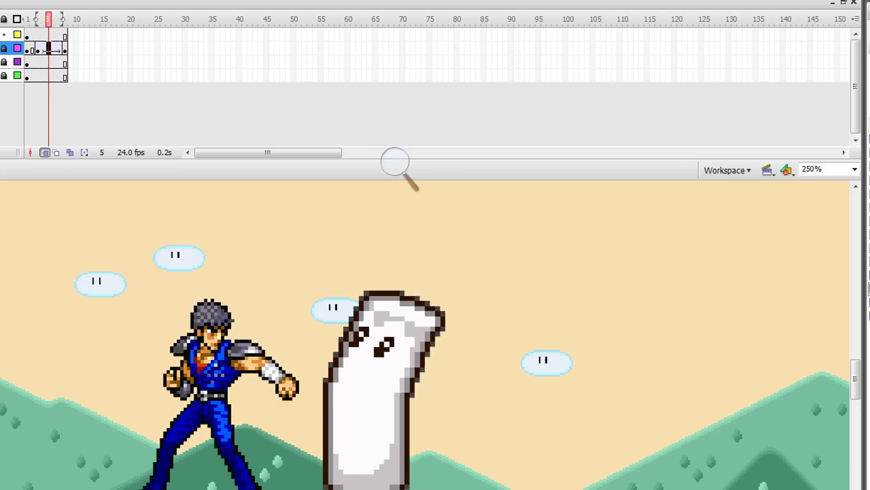
left_click(65, 50)
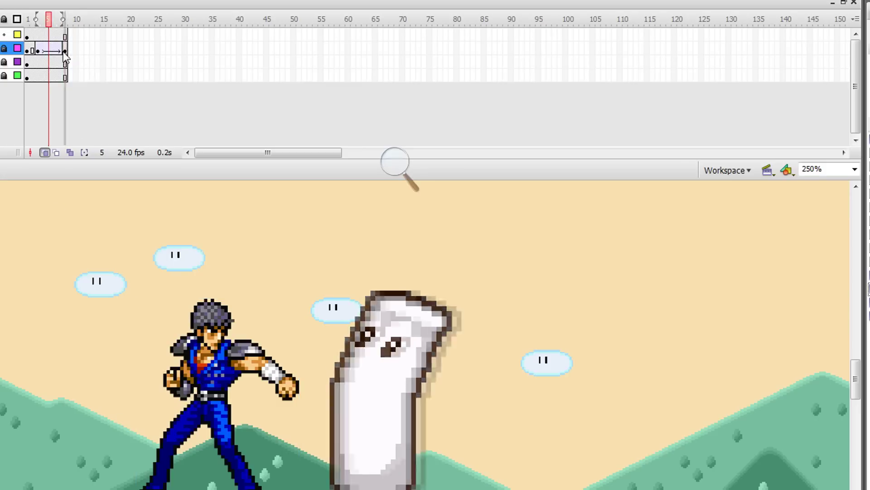
left_click(3, 36)
left_click(4, 48)
left_click(419, 453)
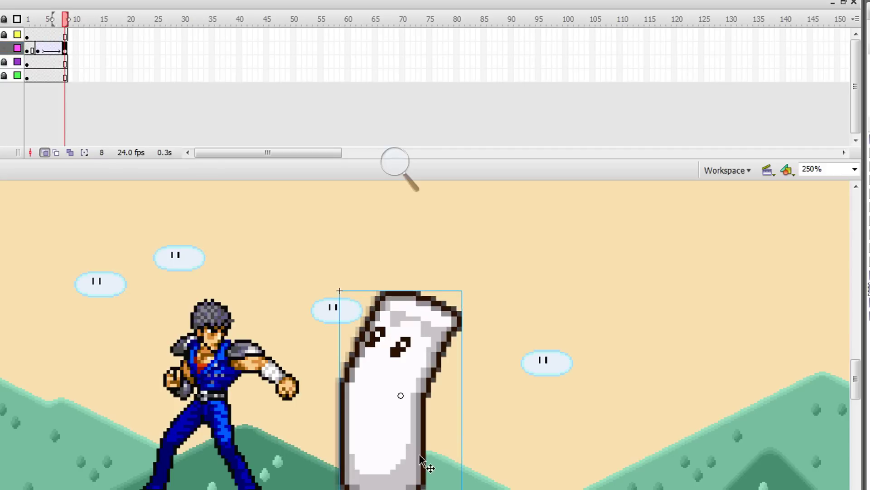
key("Right")
key("Right")
key("Right")
key("Right")
key("Right")
key("Right")
key("Right")
key("Right")
key("Right")
key("Right")
key("Right")
key("Right")
key("Right")
key("Right")
key("Right")
key("Right")
key("Right")
key("Right")
Test the movie, zoom in on the punch and the sliding sandbag, and close the preview
key("ctrl+Return")
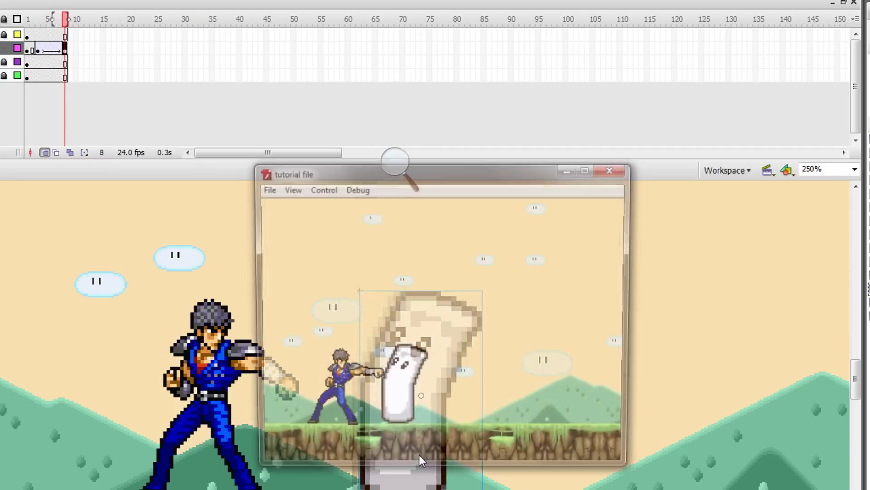
right_click(465, 365)
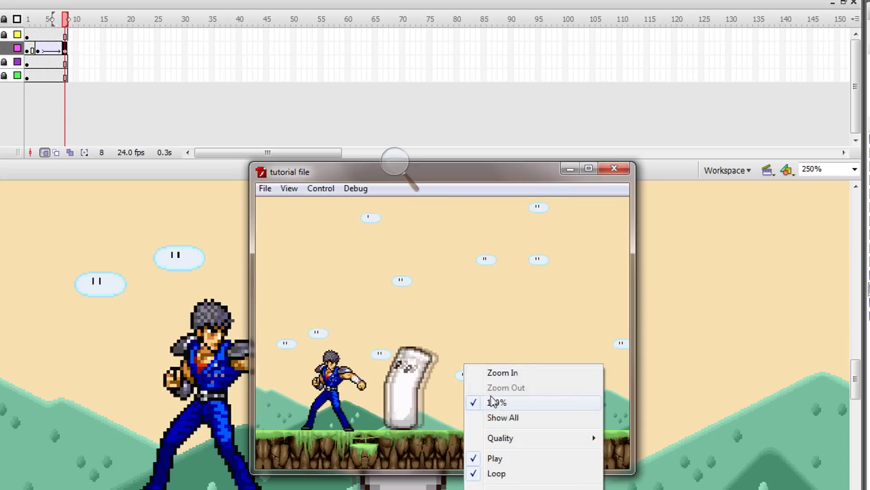
left_click(501, 372)
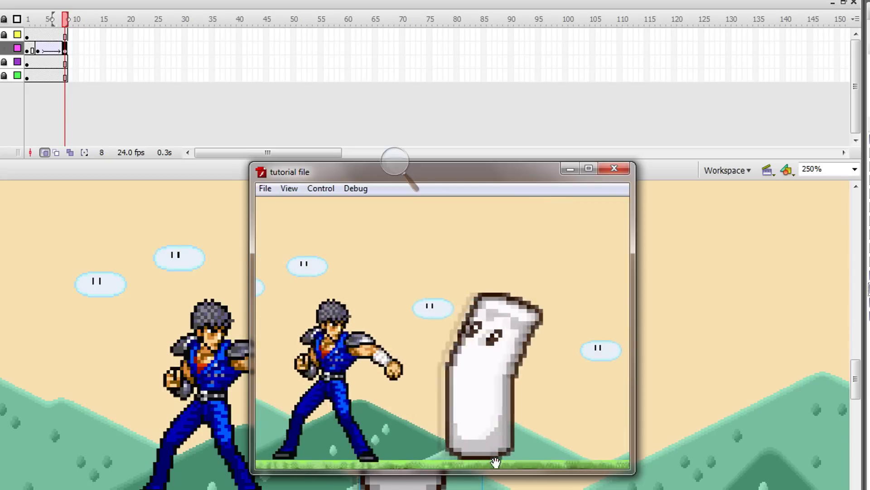
left_click(617, 172)
Lock the sandbag layer, add a new layer above all the others and select its frame 2
left_click(7, 48)
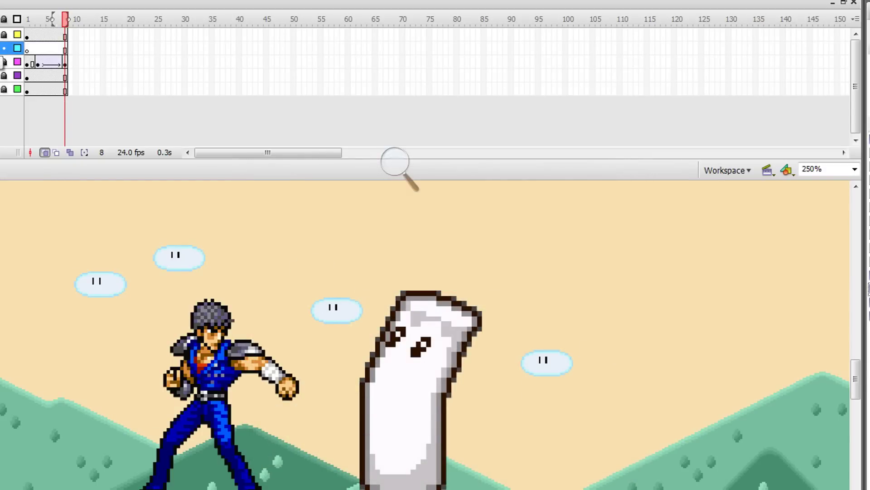
left_click_drag(1, 48, 2, 31)
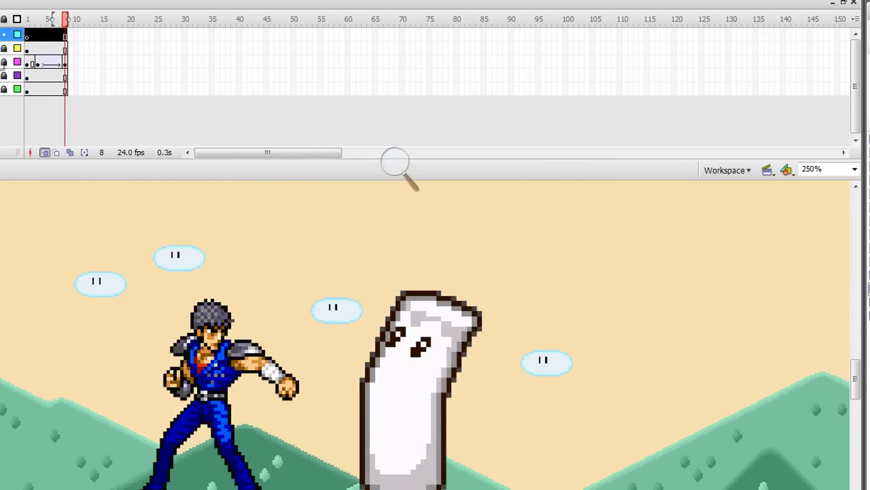
left_click(30, 36)
left_click(31, 36)
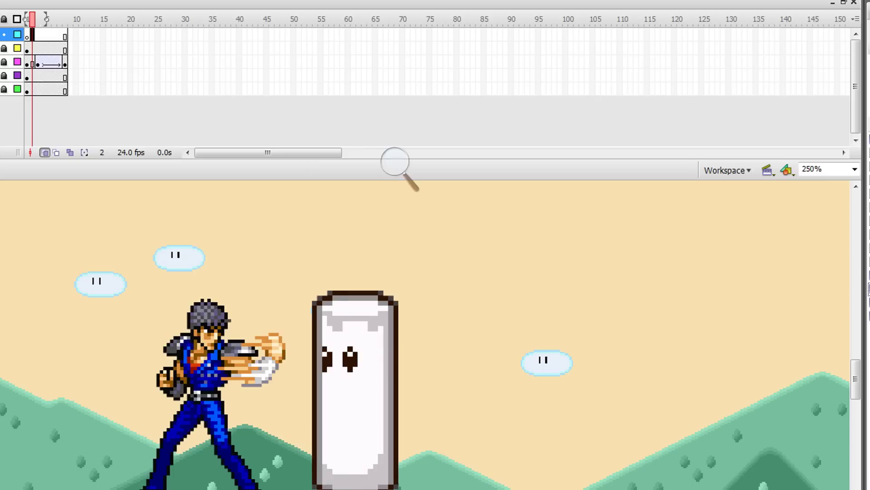
Bring the "hti spark" picture from the Pictures folder into the document's library
key("super")
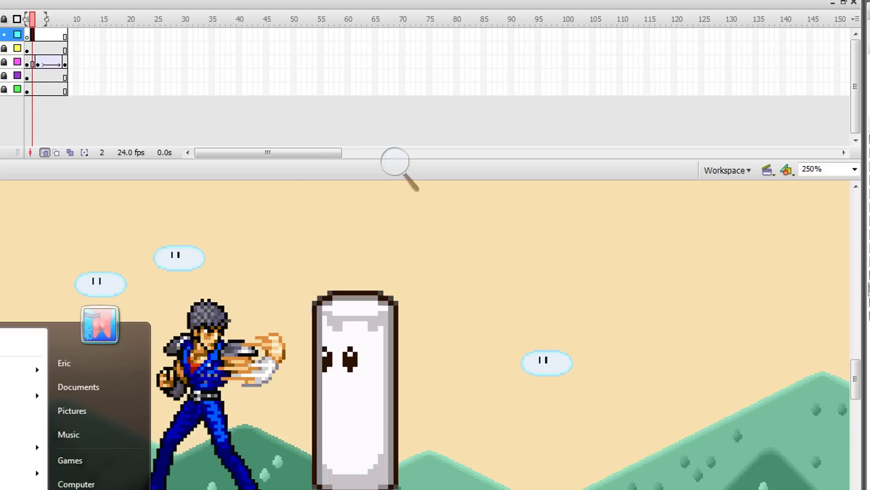
left_click(72, 410)
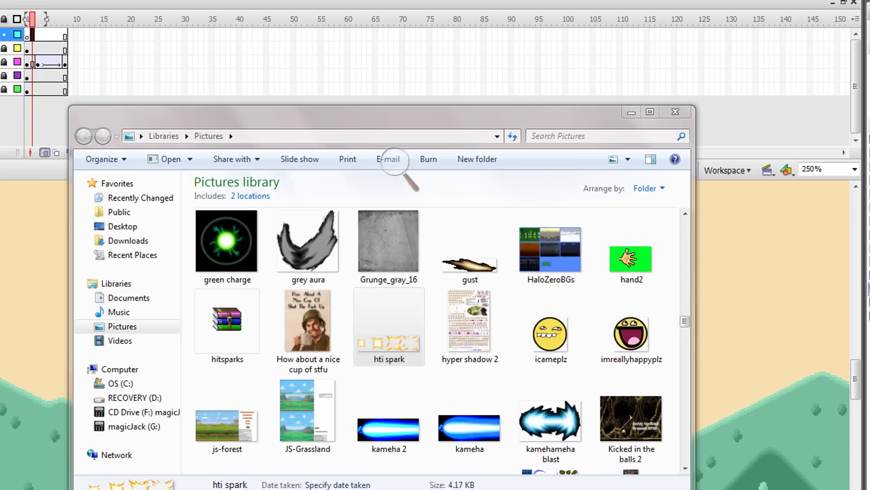
left_click(676, 112)
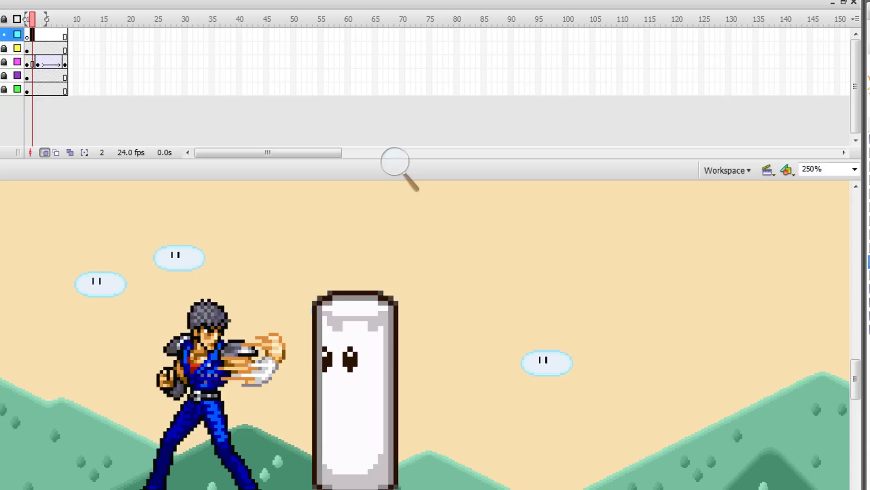
Create a new graphic symbol named "Hit spark"
left_click(3, 1)
left_click(41, 2)
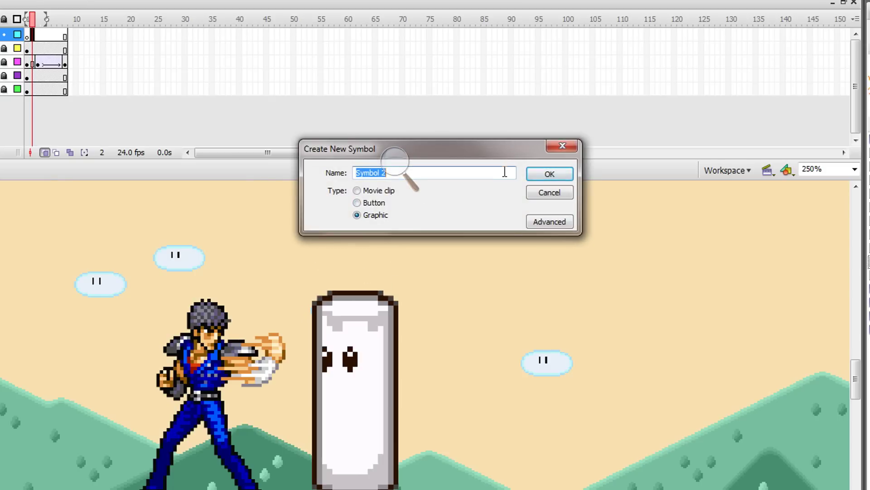
type("Hit spark")
key("Return")
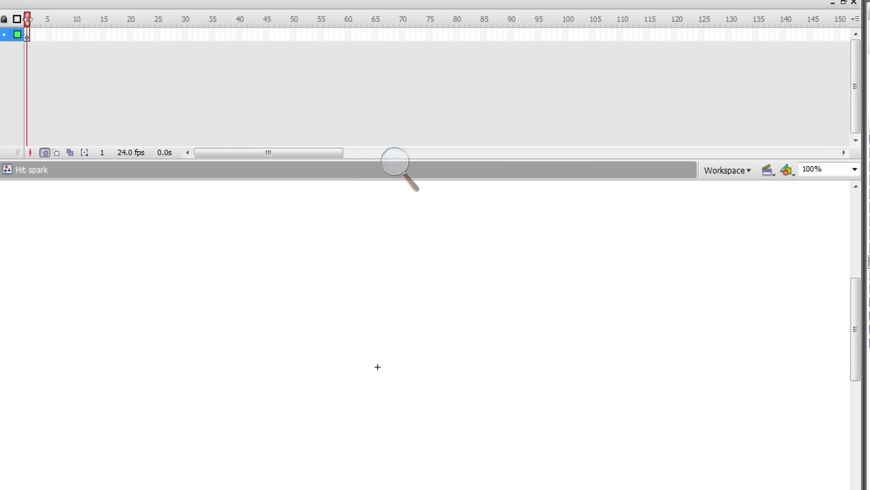
Place the hit spark bitmap at the symbol's centre and break it apart
left_click_drag(868, 275, 716, 317)
right_click(716, 317)
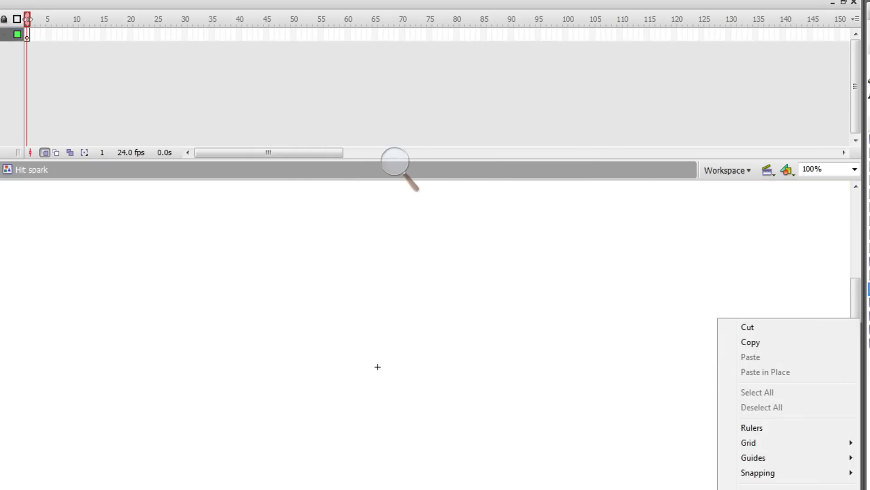
left_click(869, 275)
left_click_drag(187, 399, 379, 371)
key("ctrl+b")
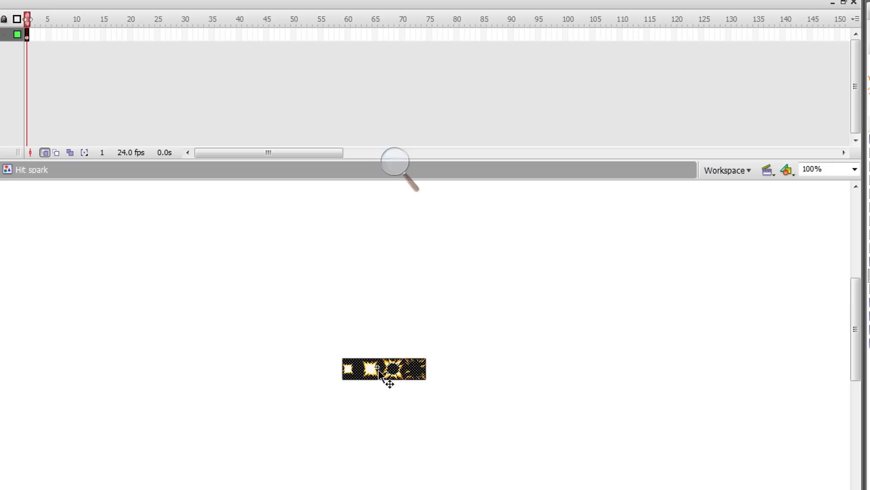
left_click(259, 257)
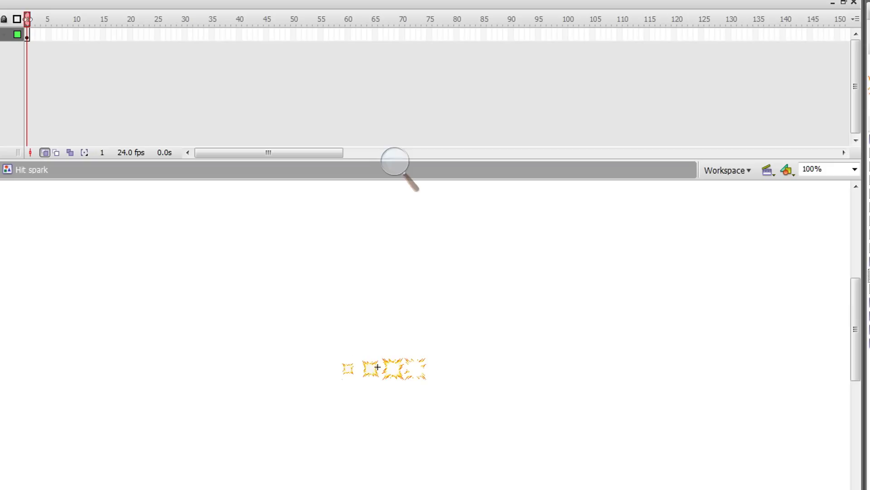
Delete the background areas around and inside the sparks of the broken-apart bitmap
left_click(359, 371)
key("Delete")
left_click(395, 362)
key("Delete")
Move the whole row of sparks so the first one is centred on the symbol's registration point
left_click_drag(287, 324, 463, 403)
left_click_drag(377, 371, 402, 371)
key("Up")
key("Up")
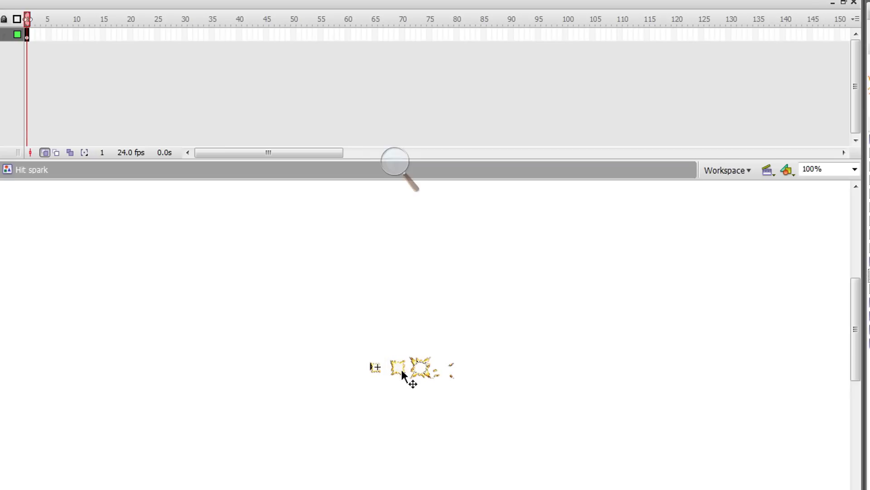
key("Right")
key("Right")
key("Up")
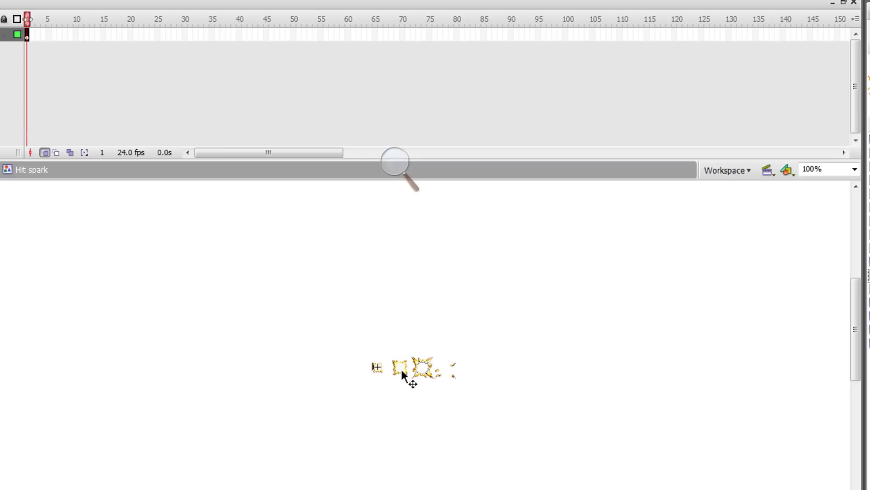
Cut all sparks except the first and paste them in place into a new blank keyframe at frame 2
left_click_drag(555, 337, 388, 429)
right_click(406, 364)
left_click(428, 374)
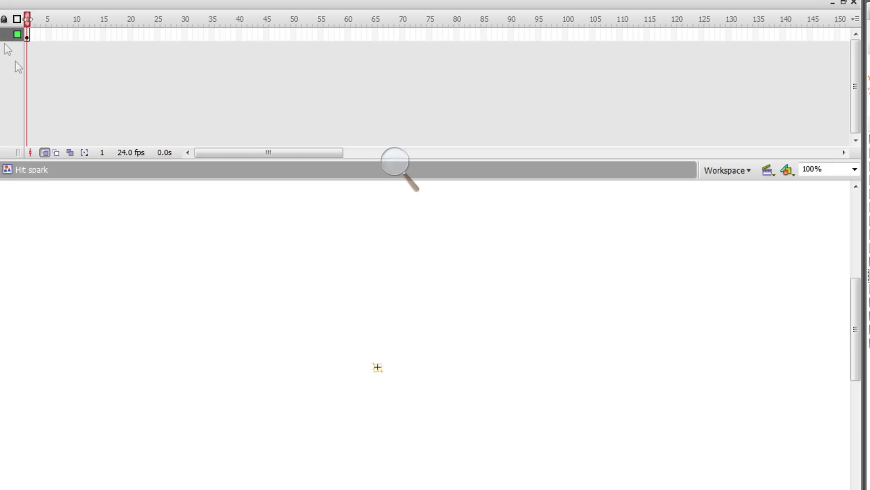
right_click(31, 39)
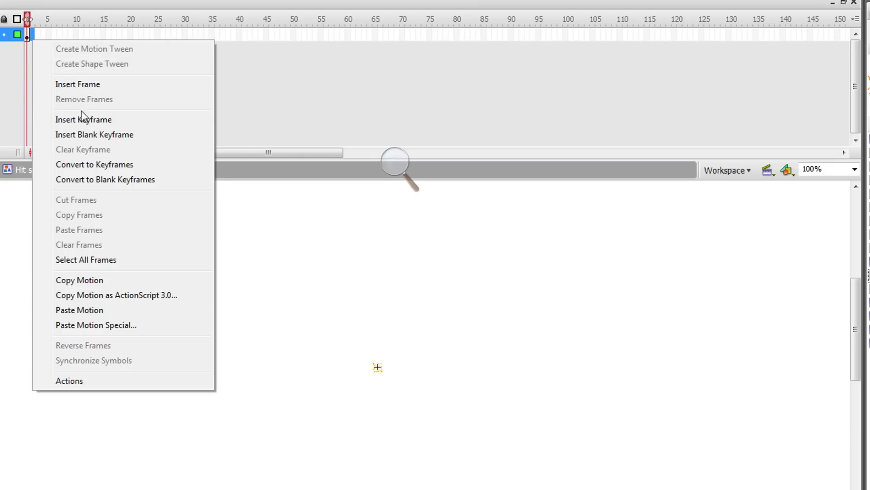
left_click(86, 134)
right_click(352, 335)
left_click(409, 382)
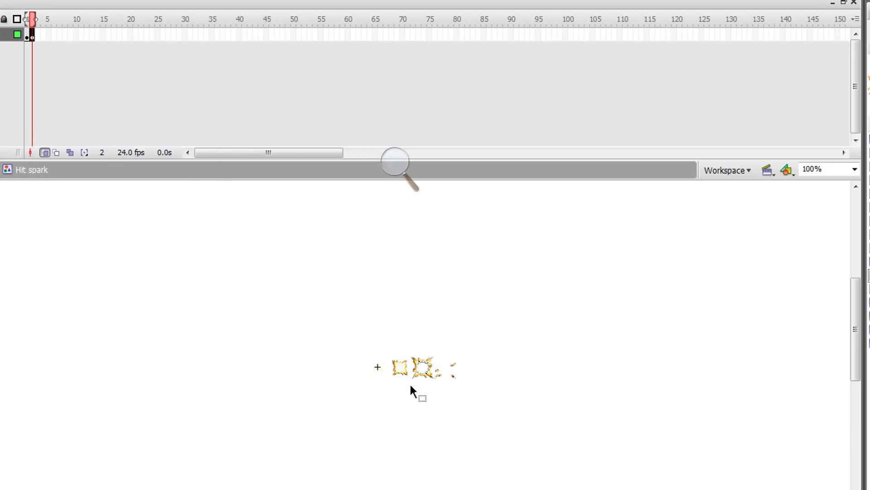
Nudge the sparks at frame 2 left until the second spark is centred on the registration point
key("shift+Left")
key("shift+Left")
key("shift+Left")
key("shift+Left")
key("shift+Left")
key("shift+Left")
key("Right")
key("Right")
key("Right")
key("Right")
key("Right")
key("Right")
key("Right")
key("Right")
key("Right")
key("Right")
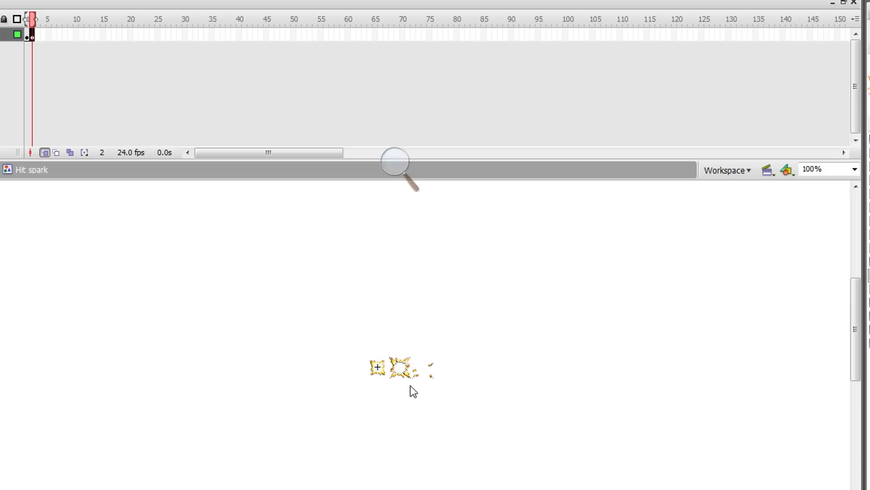
Cut all sparks after the second and paste them in place into a new blank keyframe at frame 3, centring the third spark
left_click_drag(539, 280, 388, 437)
right_click(404, 375)
left_click(426, 383)
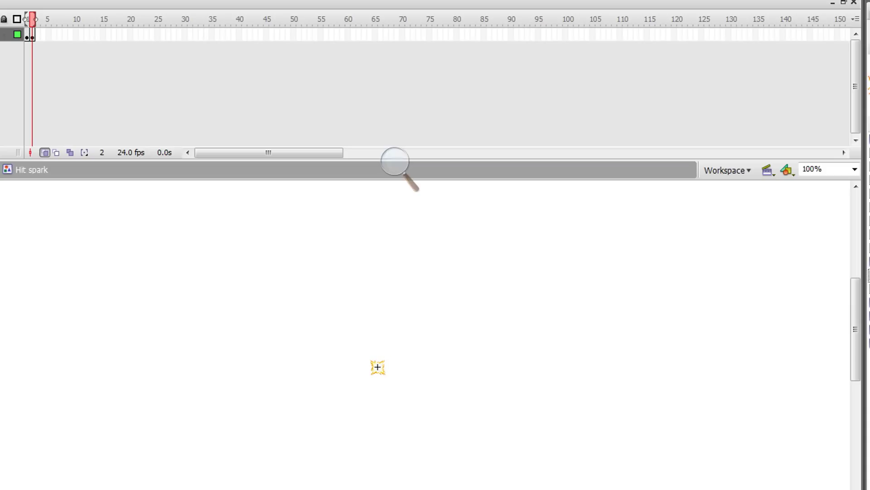
left_click(37, 38)
right_click(37, 37)
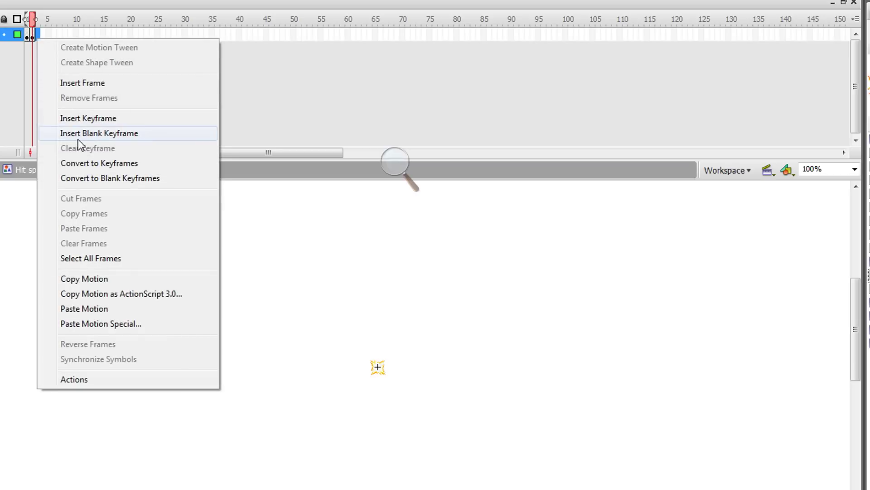
left_click(77, 134)
right_click(304, 286)
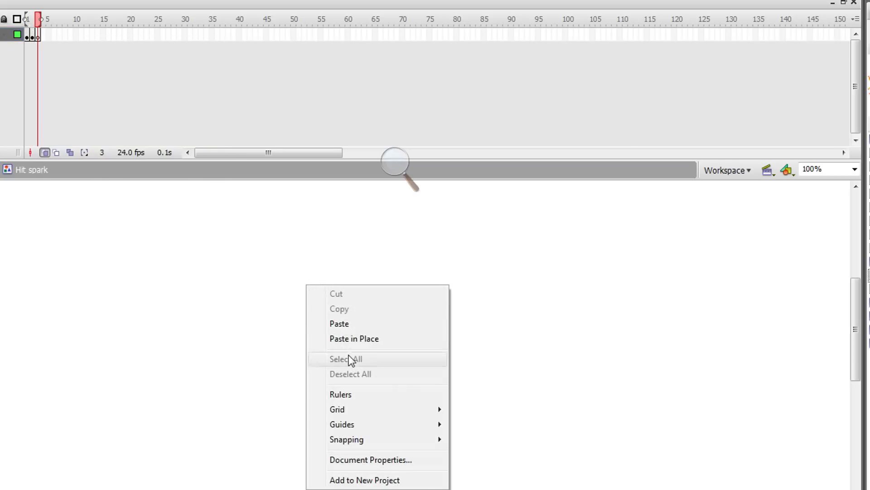
left_click(354, 338)
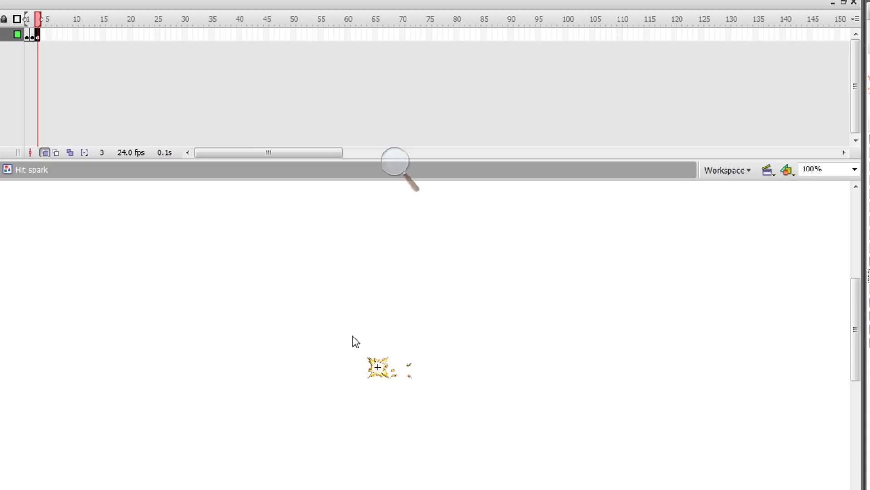
Cut the scattered fragments beside the third spark and paste them in place into a new blank keyframe at frame 4
left_click(483, 355)
left_click(426, 371)
left_click(380, 373)
left_click(332, 361)
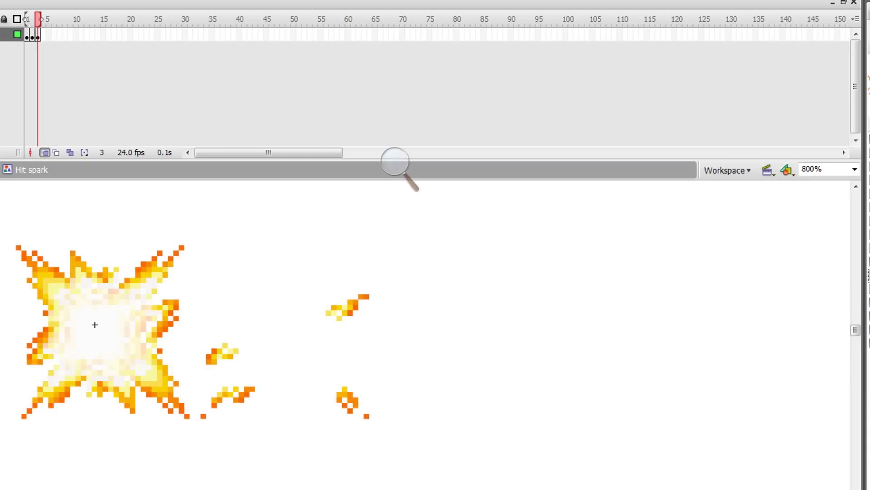
mouse_move(427, 463)
left_mouse_down()
mouse_move(336, 258)
mouse_move(203, 276)
mouse_move(196, 260)
left_mouse_up()
right_click(220, 353)
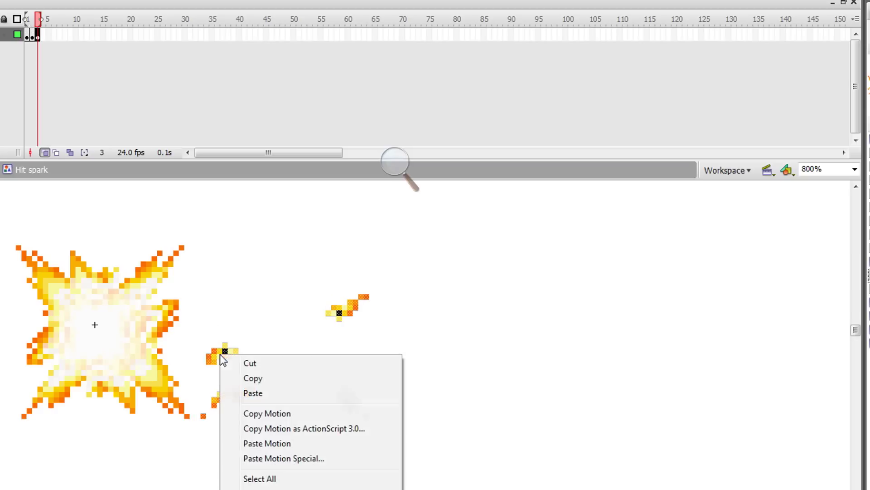
left_click(233, 360)
right_click(42, 33)
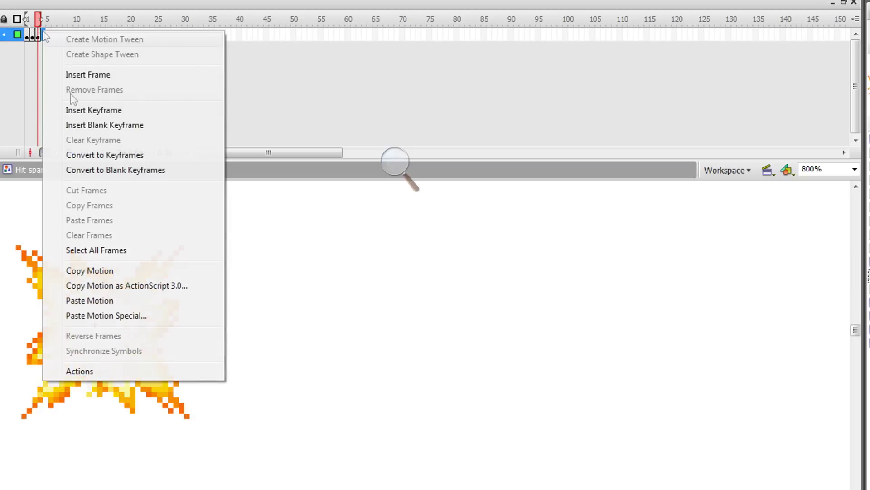
left_click(106, 126)
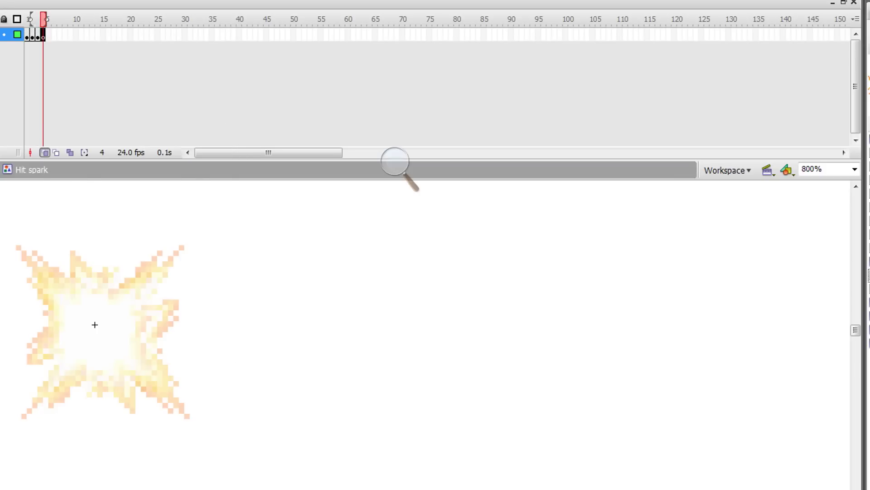
right_click(207, 328)
left_click(265, 386)
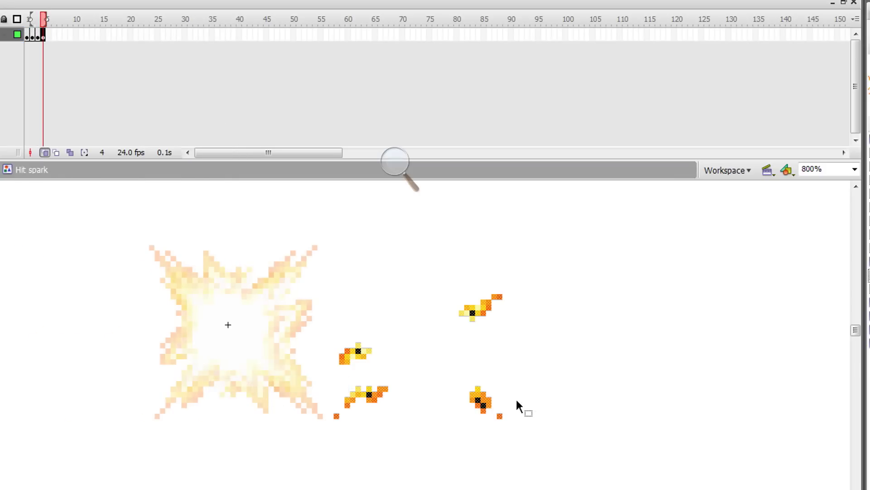
Nudge the fragments at frame 4 left until they line up with the onion-skinned spark around the registration point
key("Left")
key("Left")
key("Left")
key("Left")
key("Left")
key("Left")
key("Left")
key("Left")
key("Left")
key("Left")
key("Left")
key("Left")
key("Left")
key("Left")
key("Left")
key("Left")
key("Left")
key("Left")
key("Left")
key("Left")
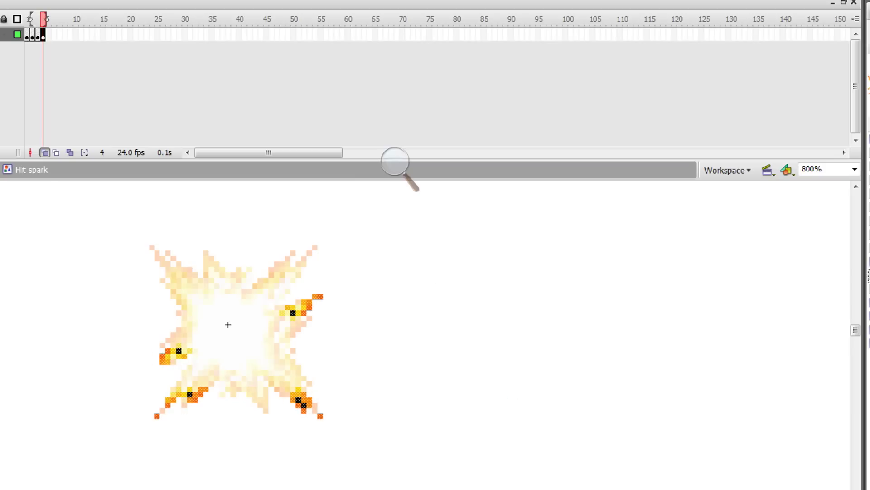
left_click(272, 346, "alt")
left_click(441, 352, "alt")
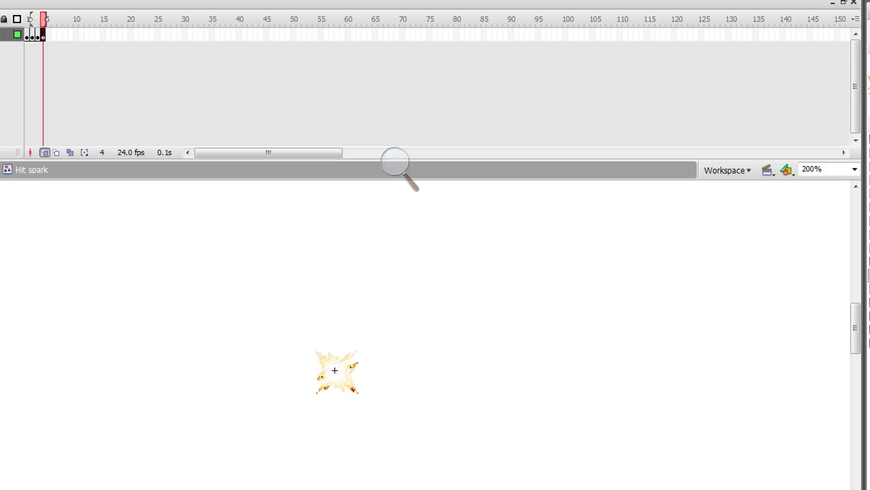
Return to the main timeline and insert a keyframe at frame 3 of the empty topmost layer
key("ctrl+e")
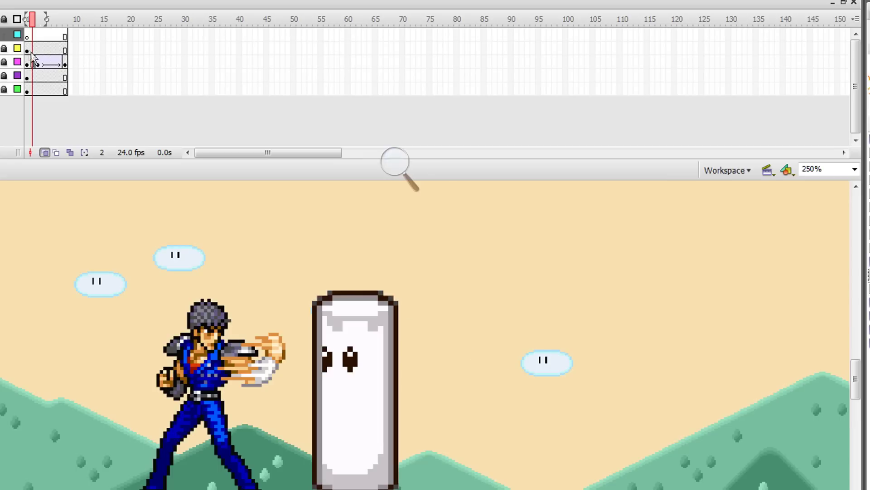
left_click(34, 35)
left_click(39, 35)
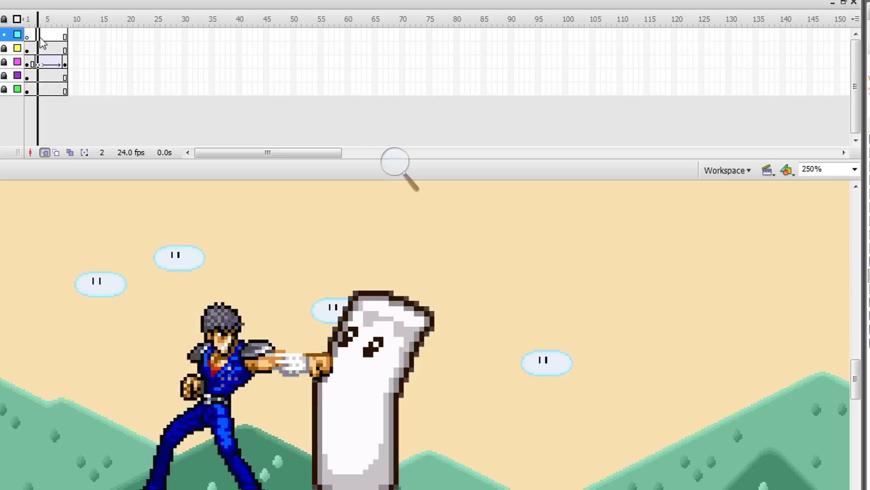
key("F6")
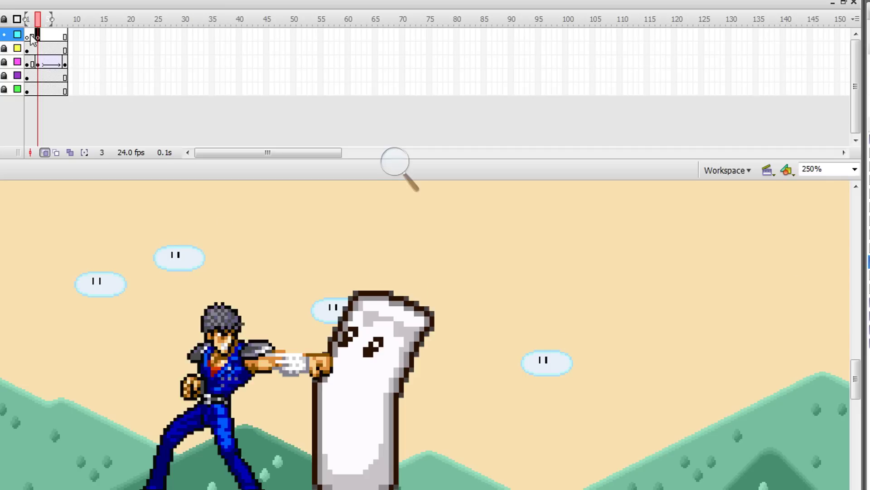
left_click_drag(27, 35, 38, 36)
left_click(38, 35)
left_click(2, 34)
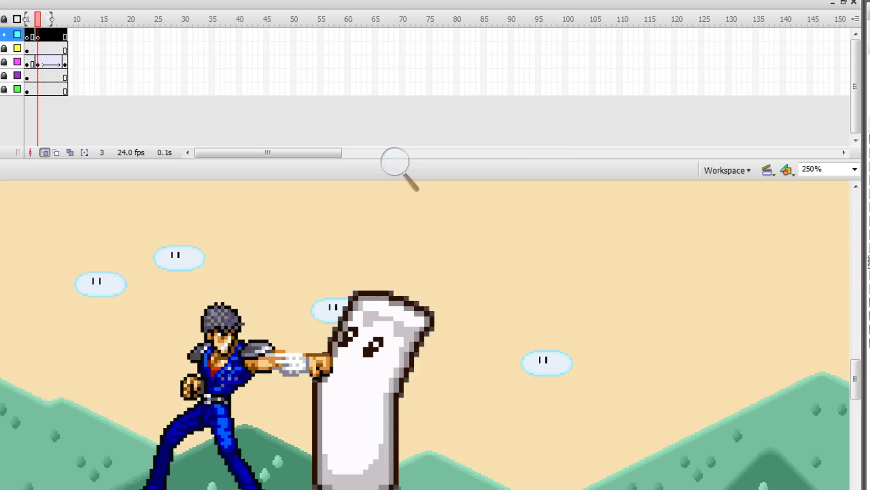
key("ctrl+shift+a")
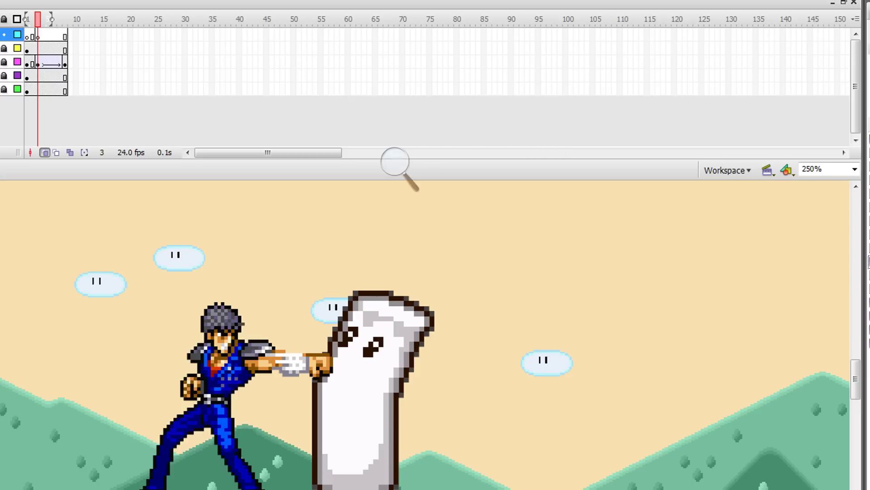
Place the Hit spark symbol from the library at frame 3 where the fist meets the sandbag, and check its frames in place
left_click(37, 35)
left_click_drag(868, 262, 320, 363)
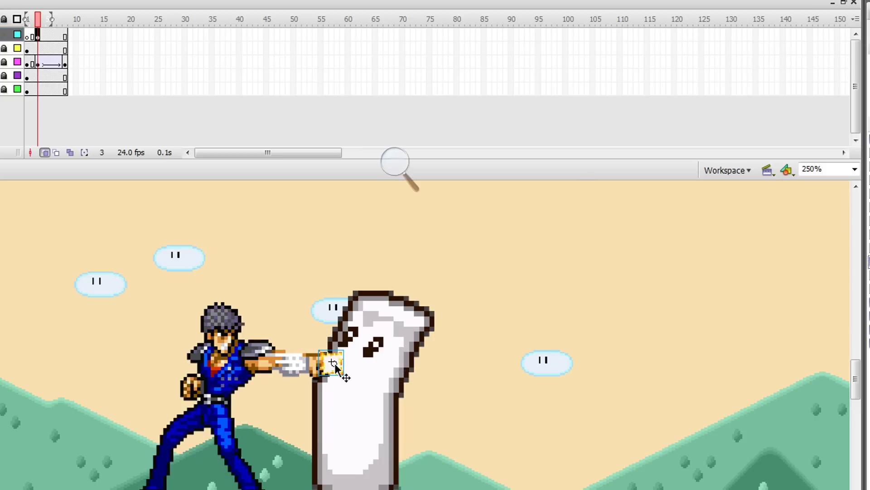
double_click(334, 364)
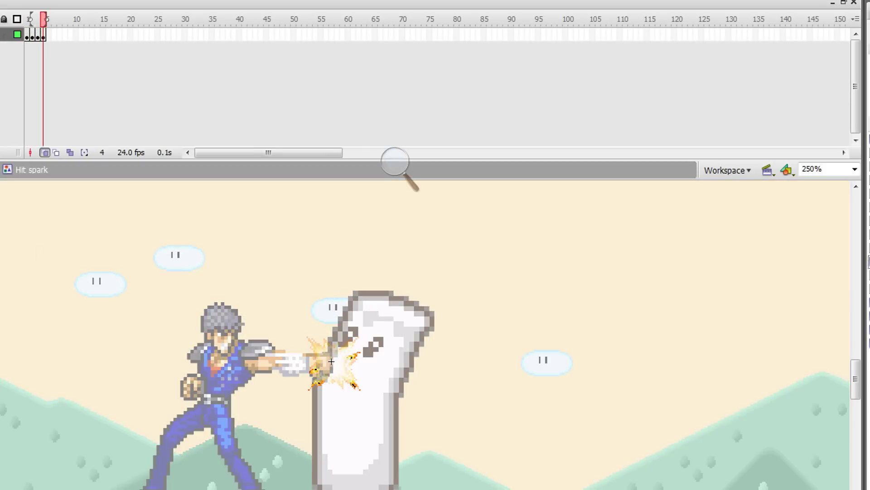
key("ctrl+e")
Scale the hit spark instance at frame 3 to 150% with 0 degrees rotation using Scale and Rotate
key("alt+m")
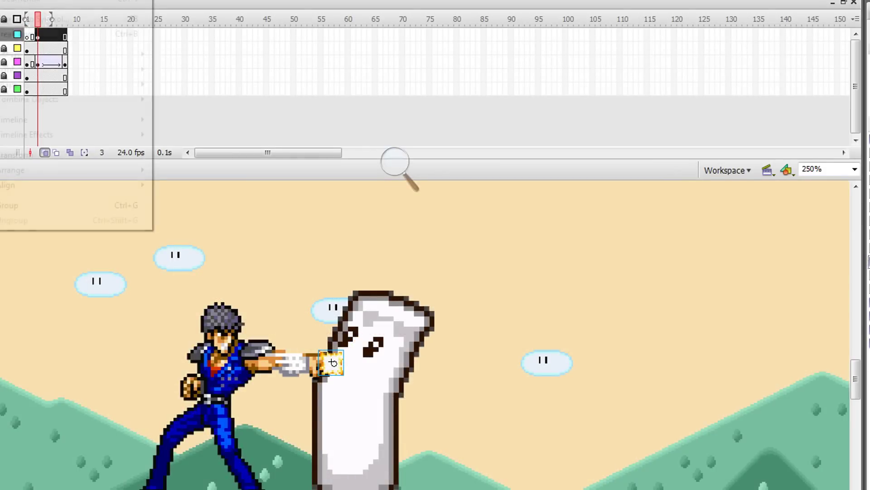
mouse_move(54, 154)
left_click(223, 233)
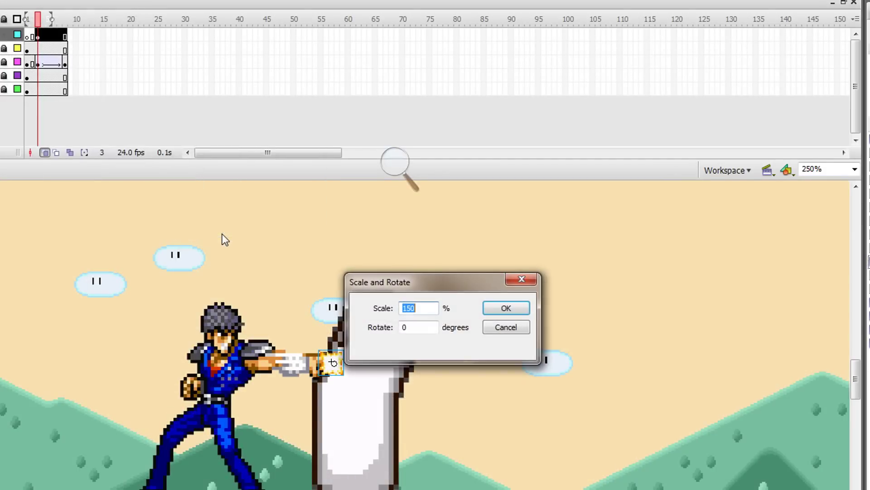
key("Return")
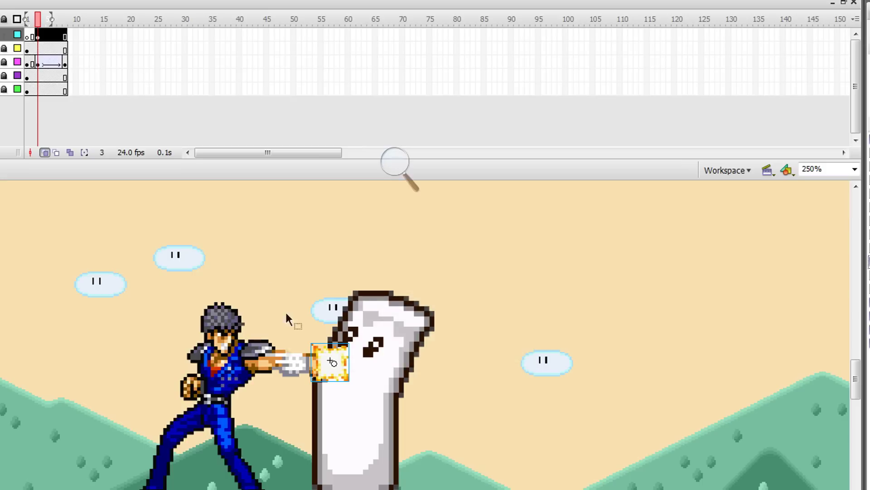
Lock the hit spark layer and cut its frames 7 and 8 so the spark ends after frame 6
left_click(34, 37)
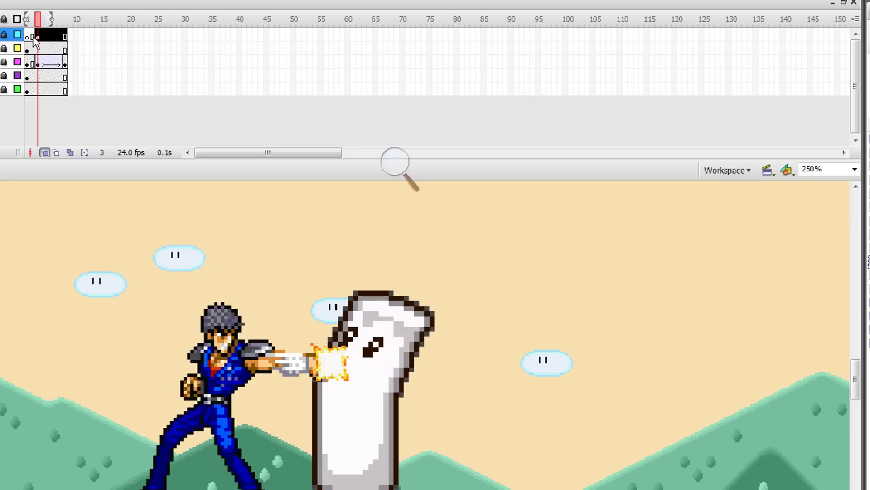
left_click_drag(26, 37, 39, 37)
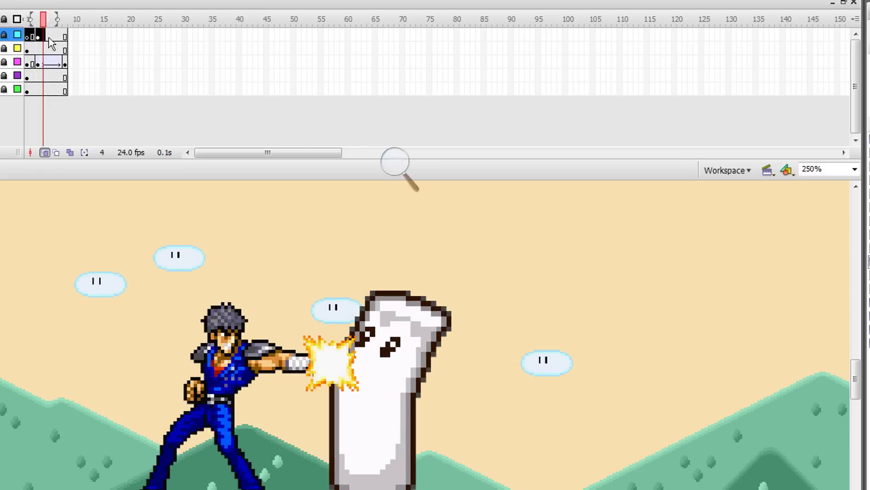
left_click(49, 38)
left_click_drag(38, 38, 67, 38)
right_click(68, 43)
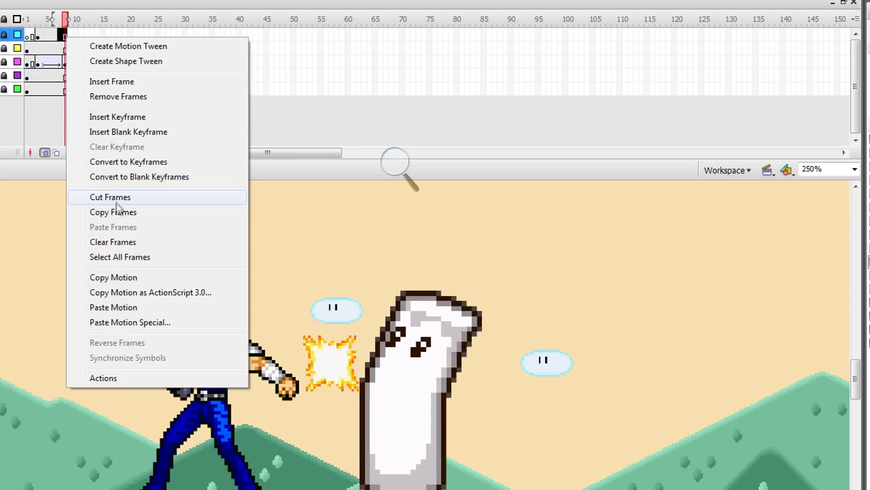
left_click(114, 197)
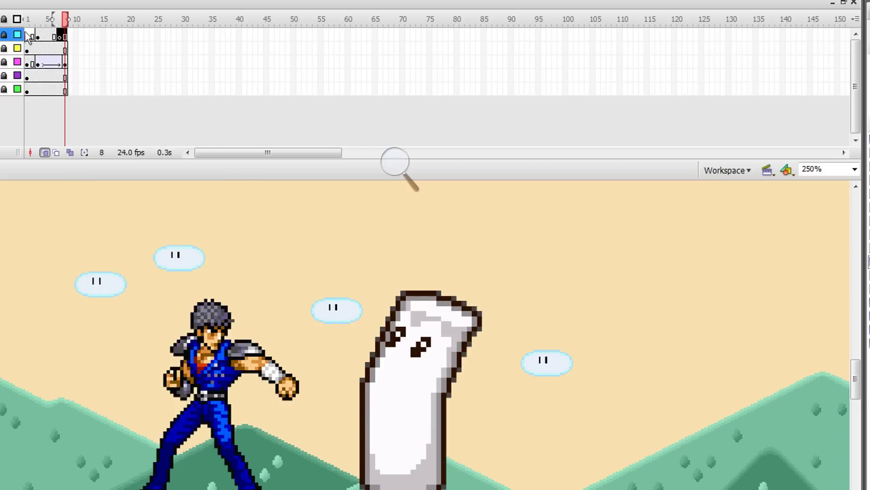
Scrub the timeline and test the movie zoomed in to check the punch and hit spark animation
mouse_move(32, 35)
left_mouse_down()
mouse_move(61, 42)
mouse_move(44, 38)
left_mouse_up()
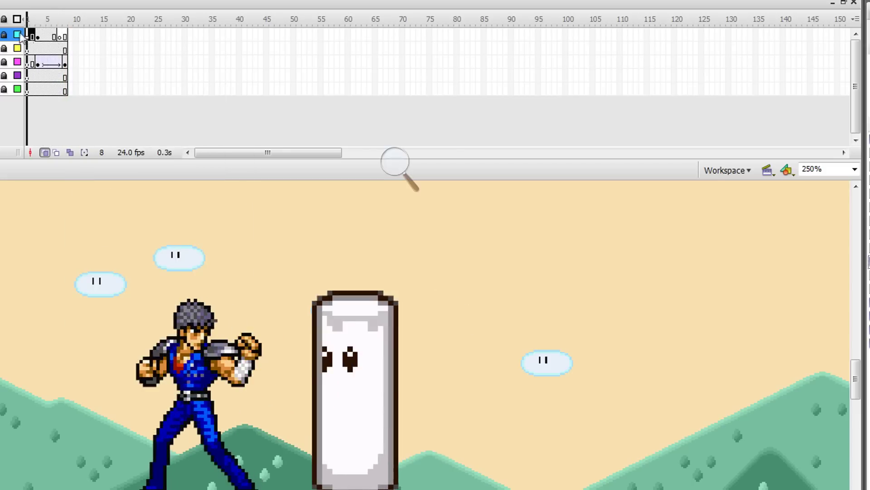
left_click(38, 63)
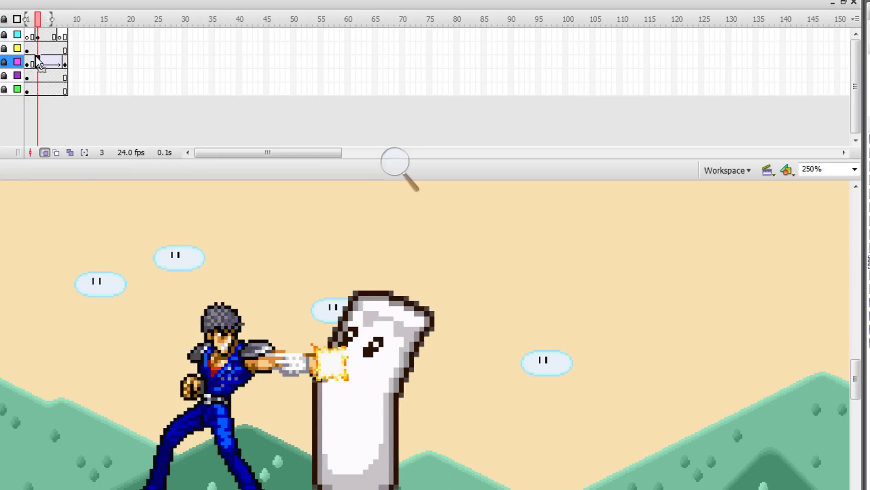
key("ctrl+Return")
right_click(409, 379)
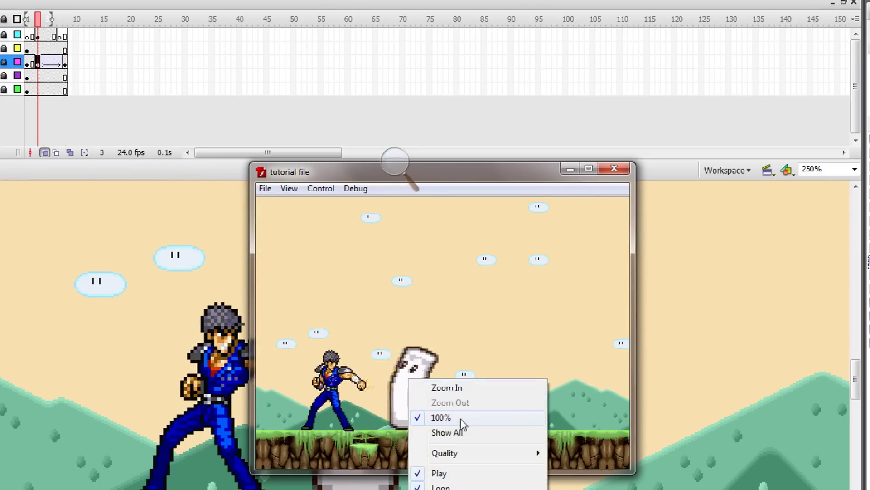
left_click(468, 393)
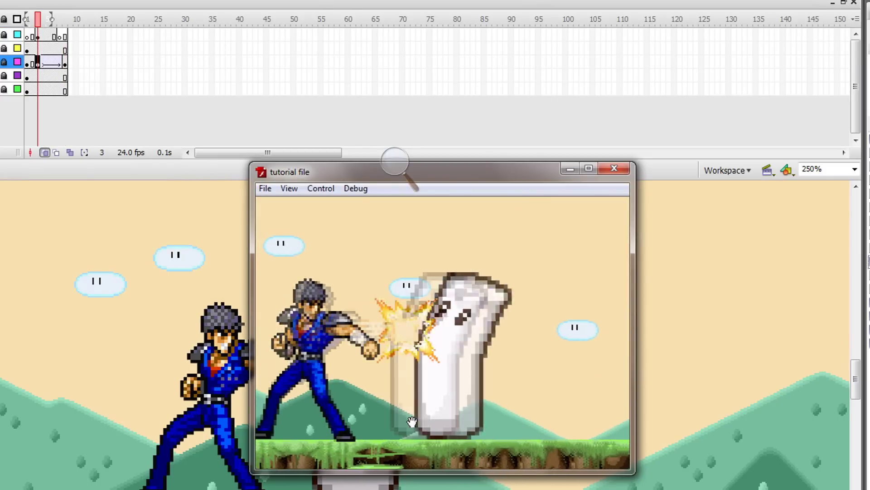
left_click(615, 168)
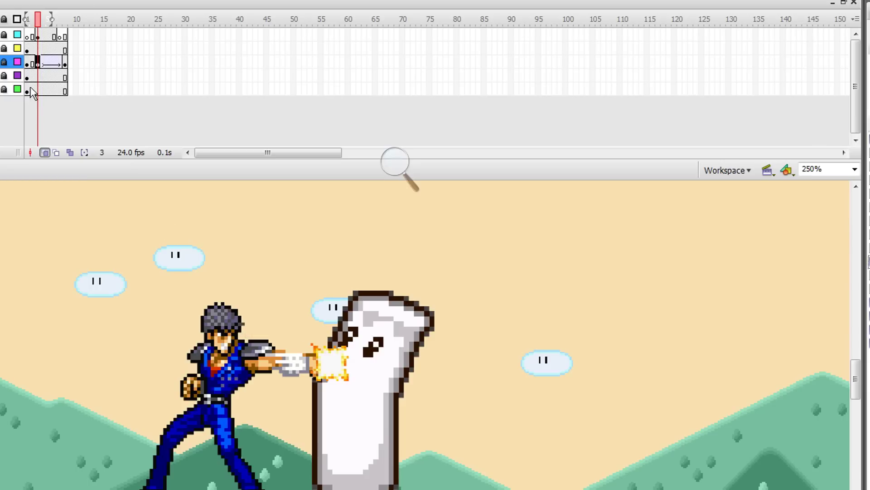
Insert a keyframe at frame 9 on all five layers
left_click_drag(33, 90, 49, 90)
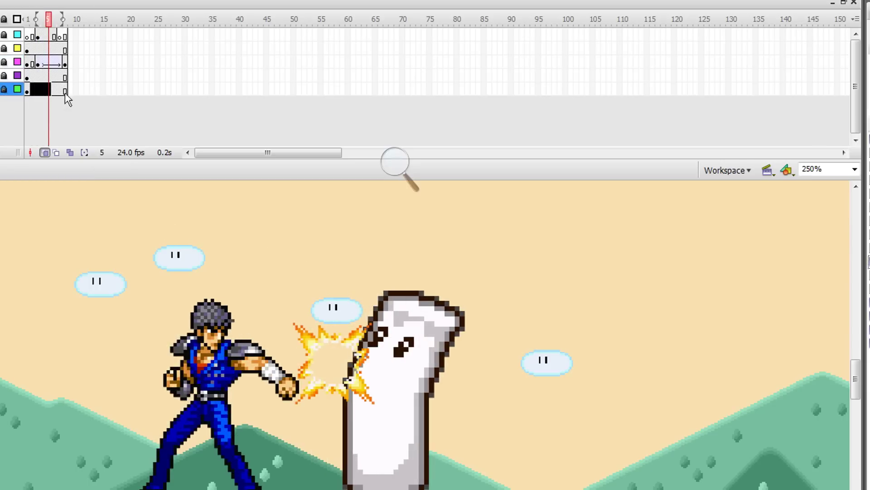
left_click_drag(69, 91, 74, 36)
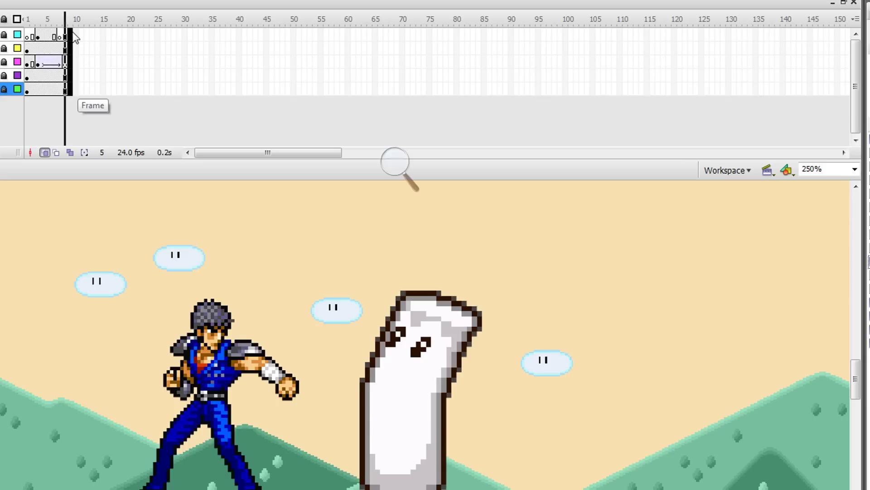
key("F6")
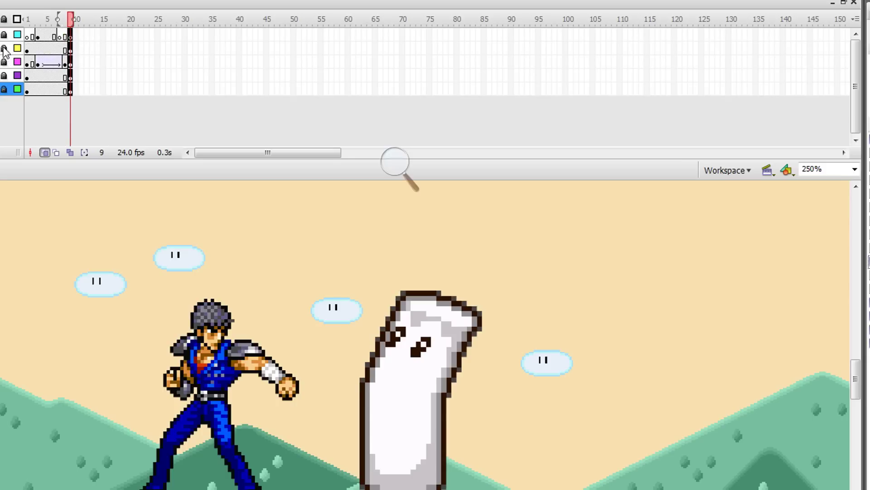
Replace the leaning sandbag at frame 9 with the upright sandbag from frame 1, copied and pasted in place
left_click(414, 351)
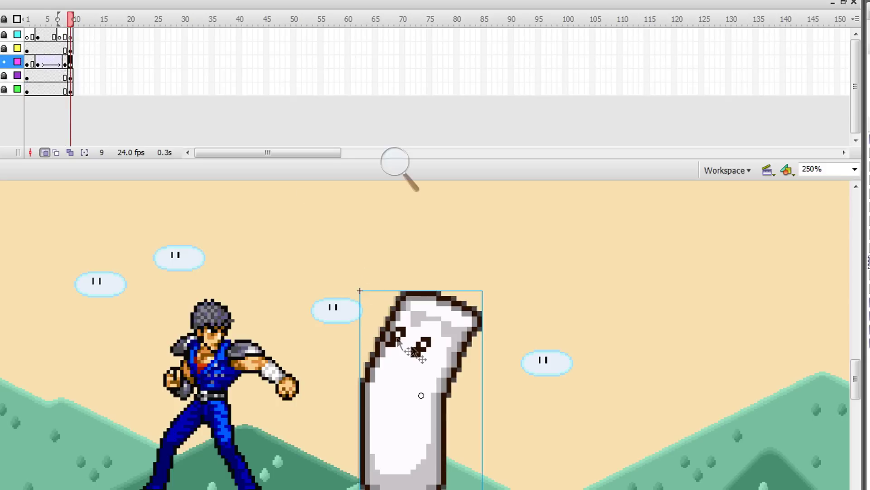
key("Delete")
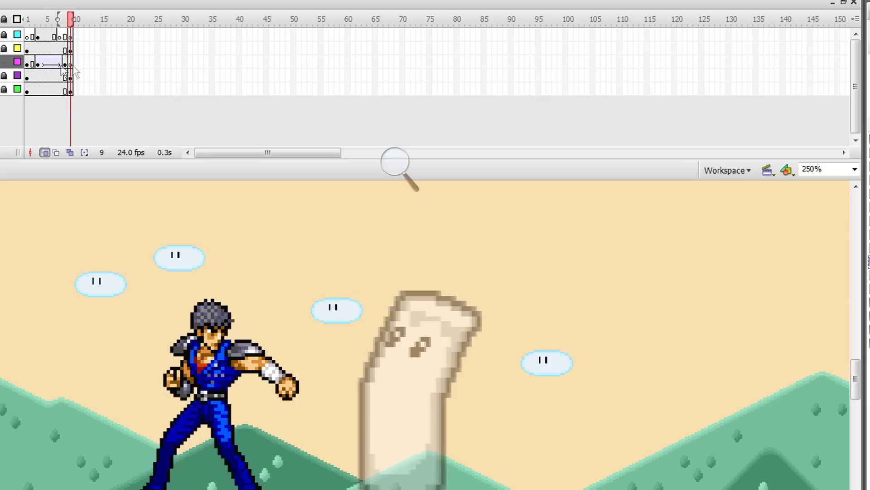
left_click(27, 64)
right_click(345, 347)
left_click(369, 361)
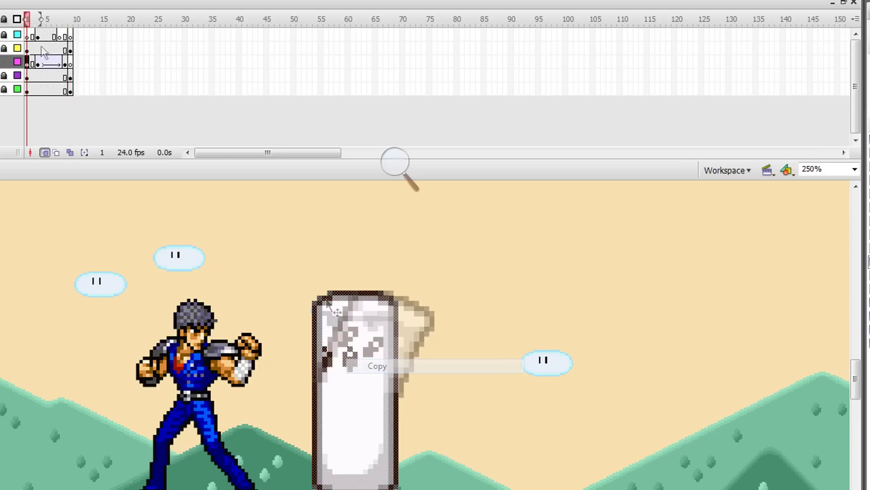
left_click(71, 64)
right_click(354, 292)
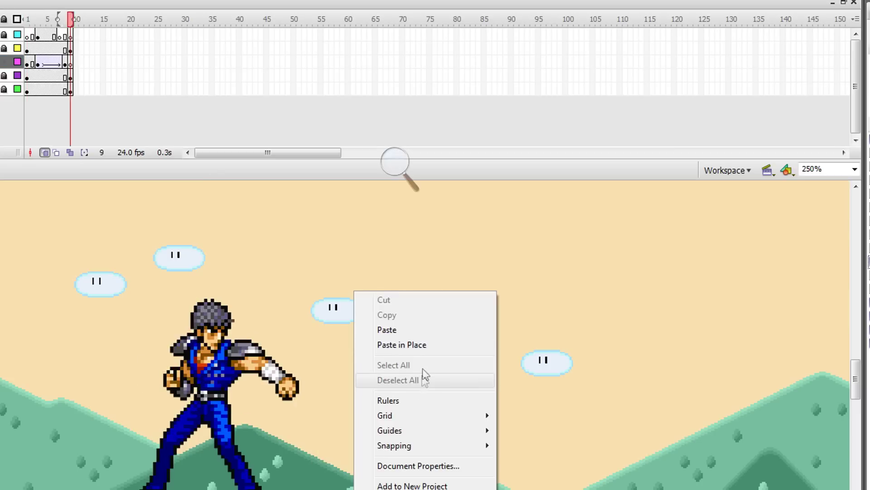
left_click(422, 350)
left_click(474, 354)
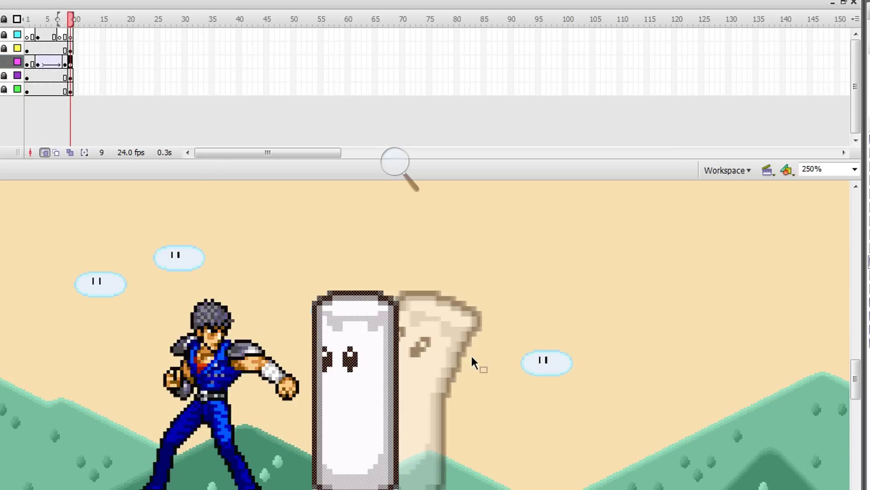
Nudge the upright sandbag at frame 9 right until its body lines up with the base of the onion-skinned leaning bag
key("Right")
key("Right")
key("Right")
key("Right")
key("Right")
key("Right")
key("Right")
key("Right")
key("Right")
key("Right")
key("Right")
key("Right")
key("Right")
key("Right")
key("Right")
key("Right")
key("Right")
key("Right")
key("Right")
key("Right")
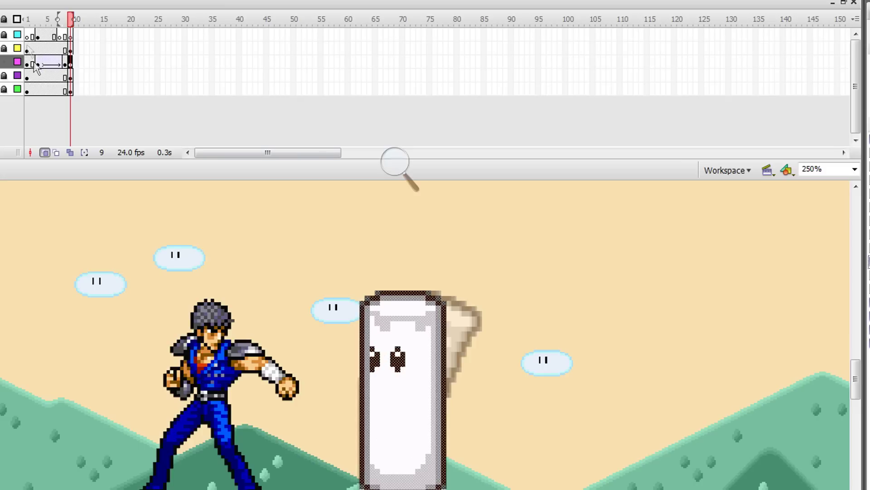
left_click(75, 88)
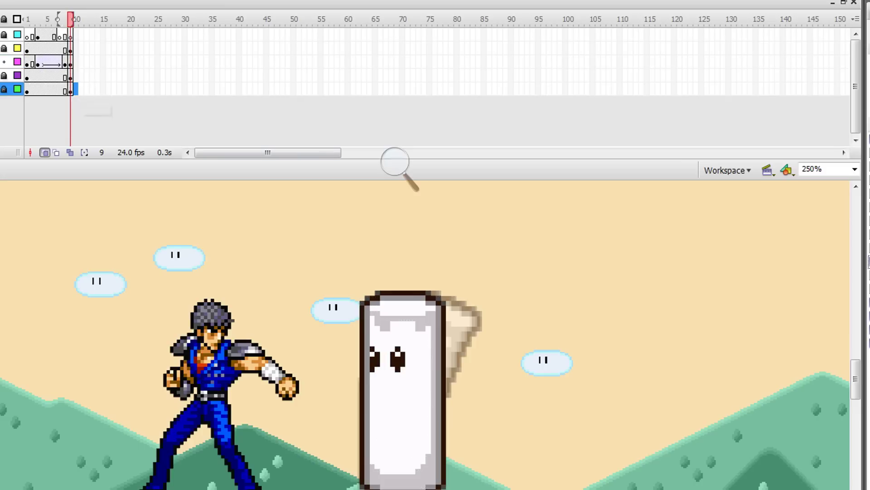